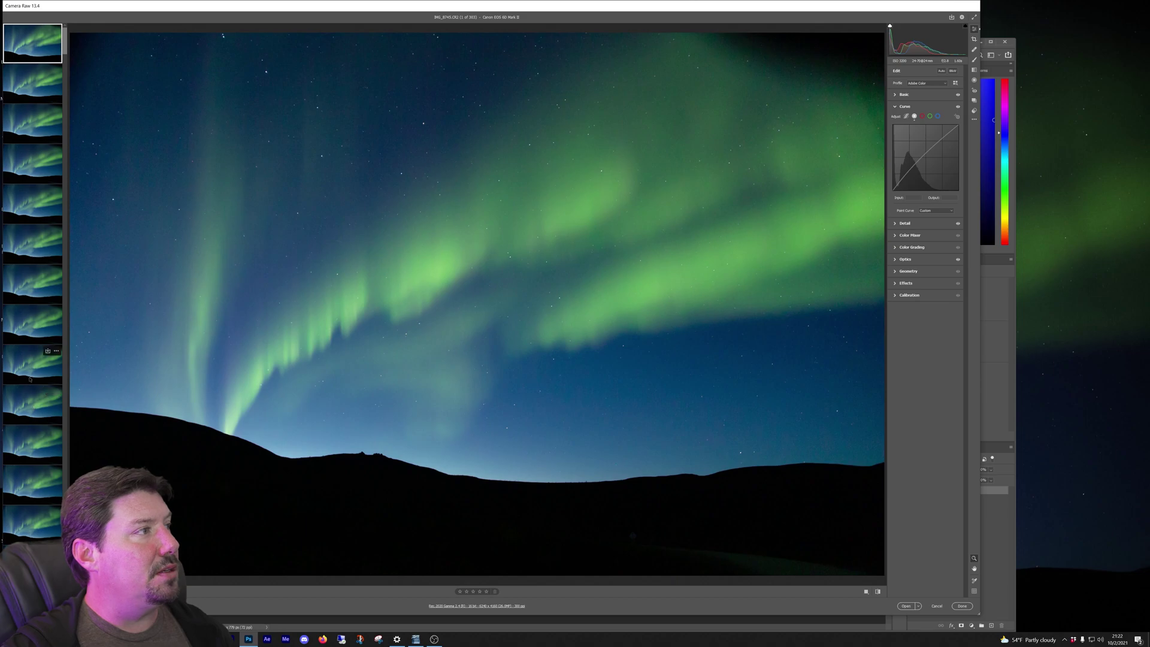
Select all 303 frames and change their save format from JPEG to TIFF.
{"action": "key", "text": "ctrl+a"}
{"action": "key", "text": "ctrl+s"}
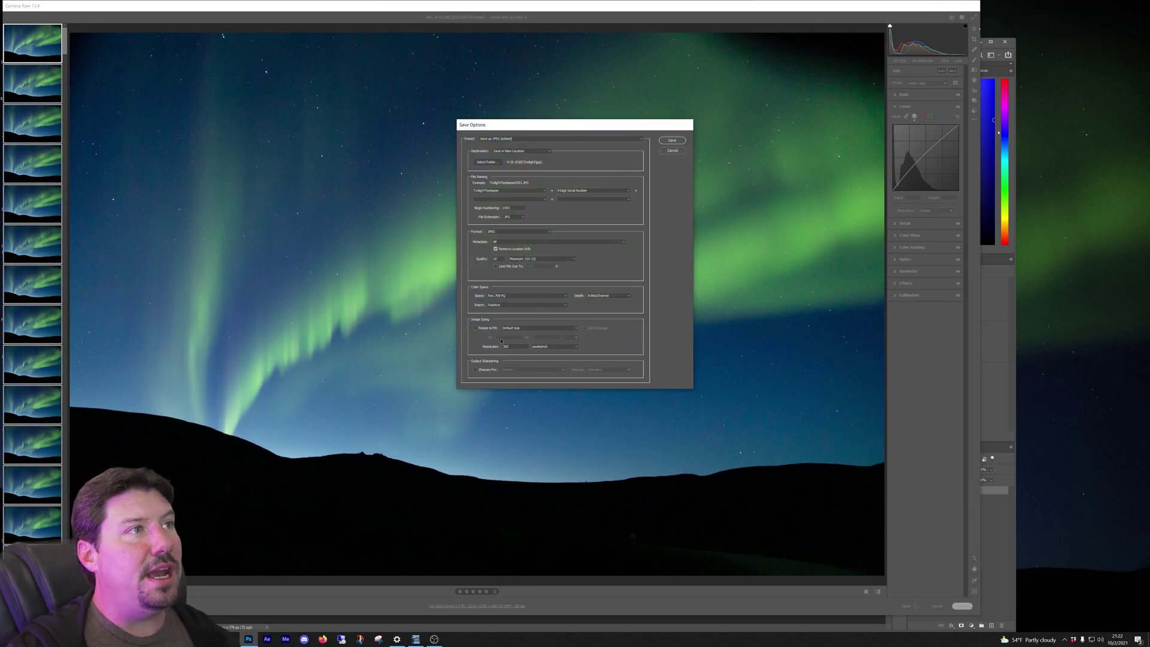
{"action": "left_click", "coordinate": [531, 300]}
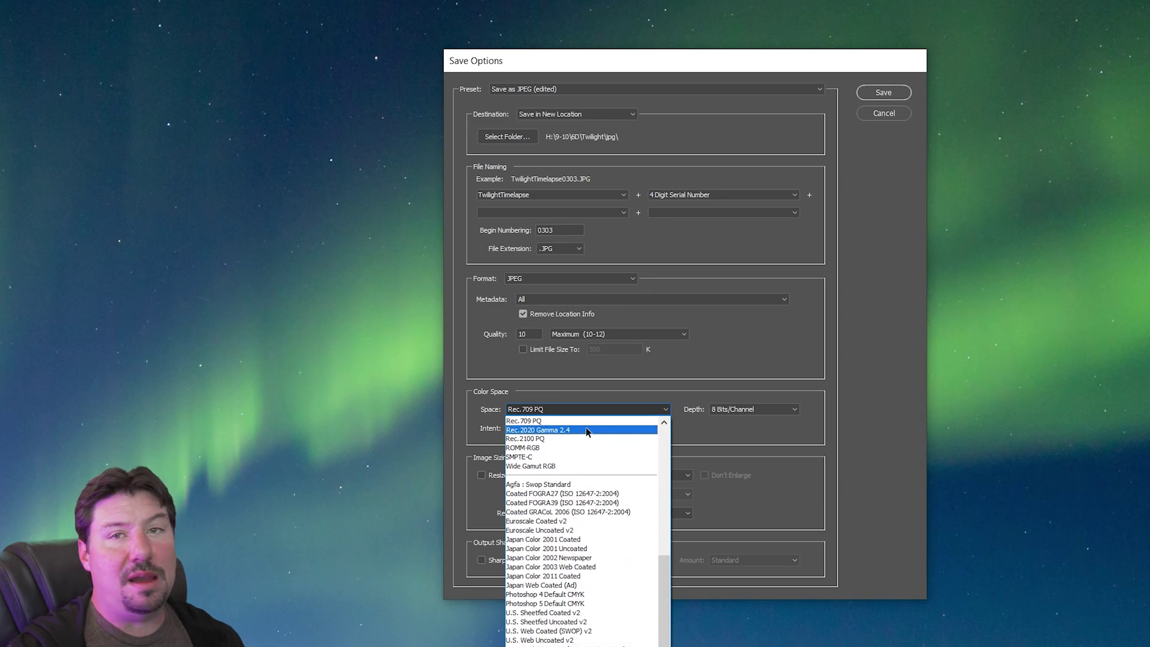
{"action": "key", "text": "Escape"}
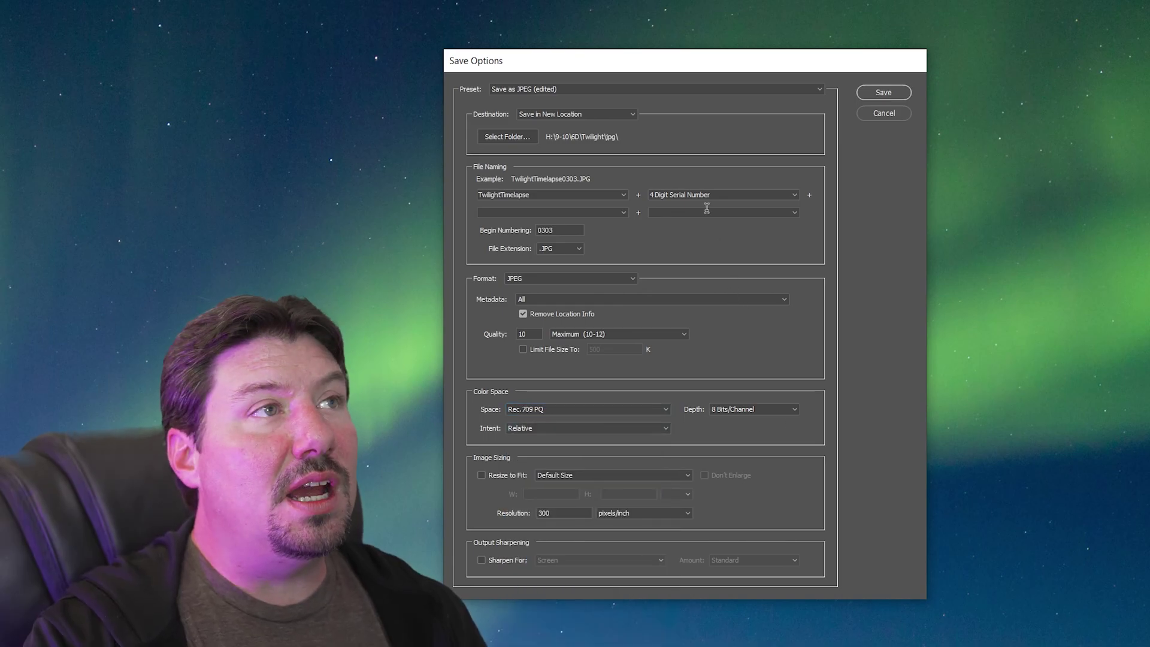
{"action": "left_click", "coordinate": [584, 278]}
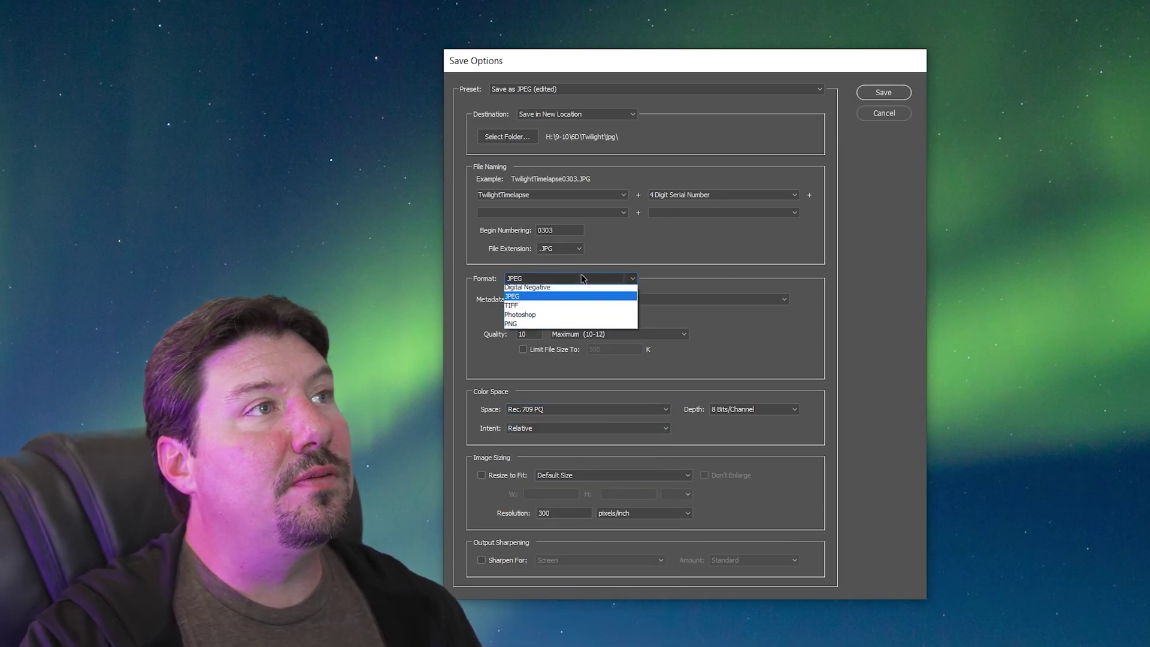
{"action": "left_click", "coordinate": [560, 308]}
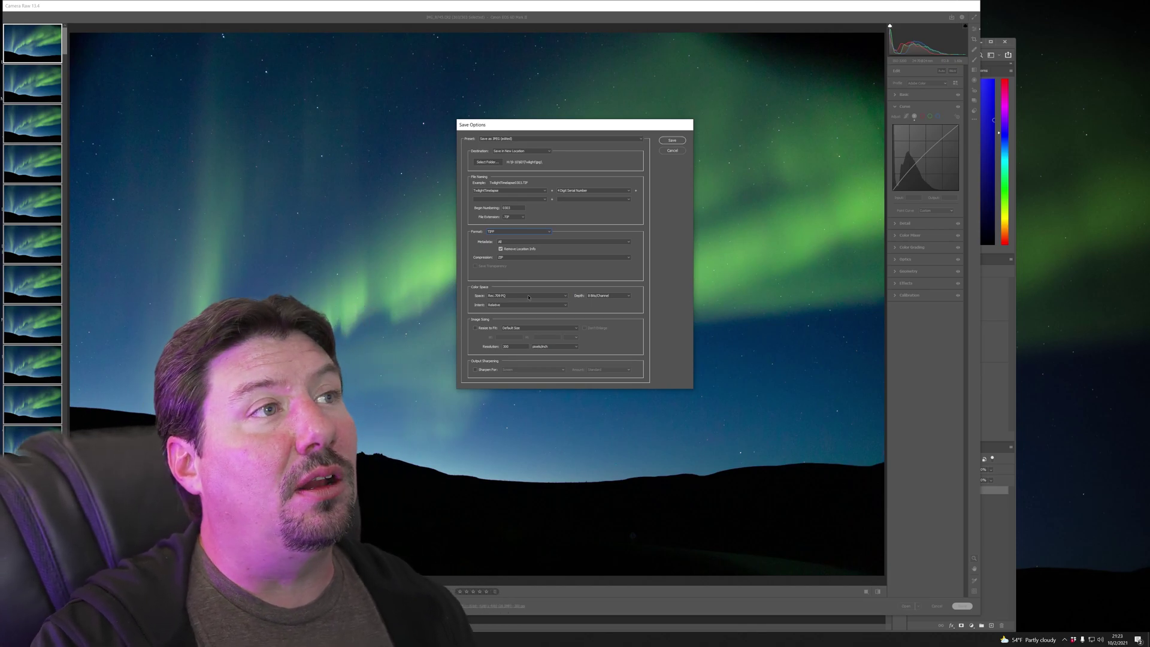
Set the save colour space to Rec.2020 Gamma 2.4 and the depth to 16 Bits/Channel.
{"action": "left_click", "coordinate": [532, 296]}
{"action": "left_click", "coordinate": [559, 313]}
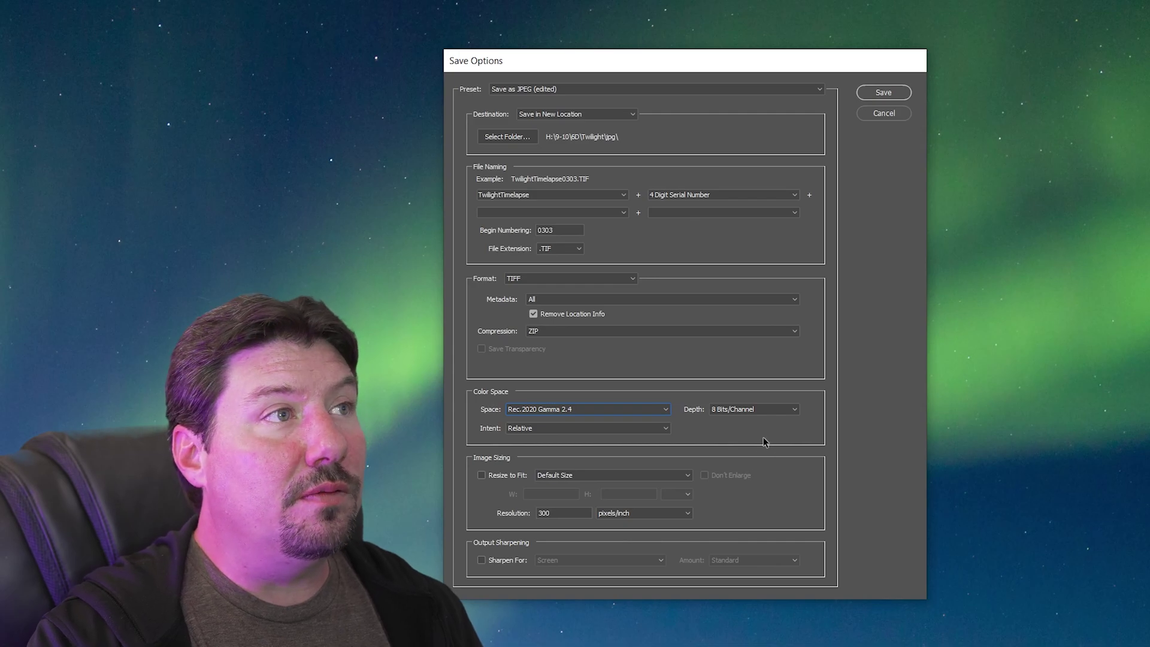
{"action": "left_click", "coordinate": [763, 408]}
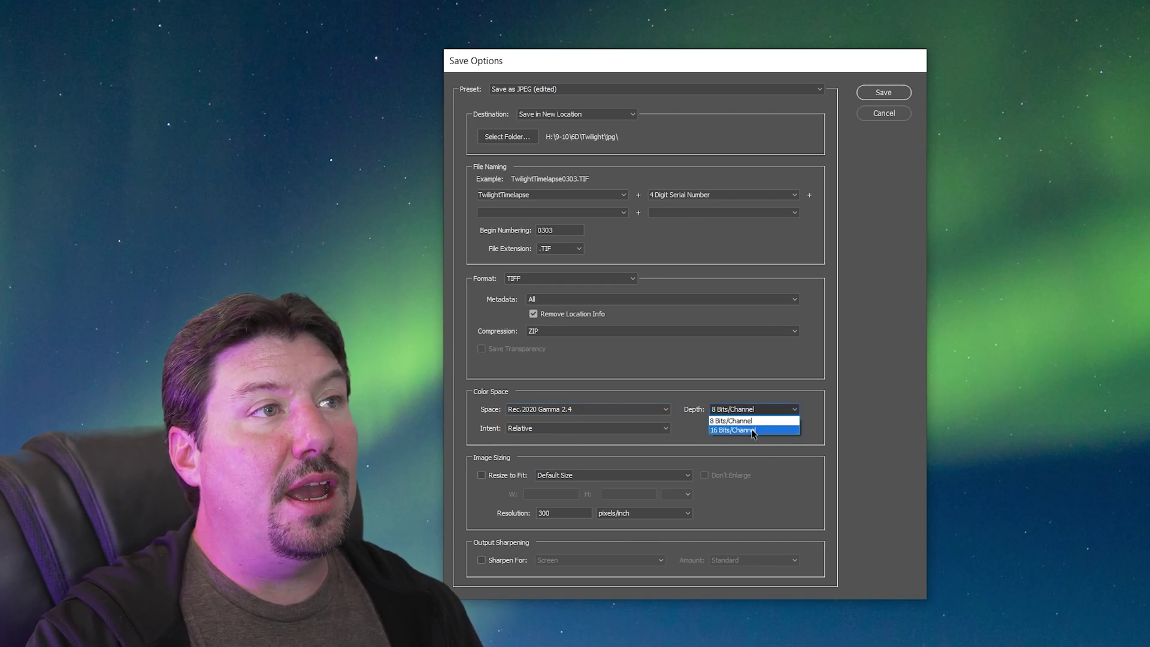
{"action": "left_click", "coordinate": [754, 430]}
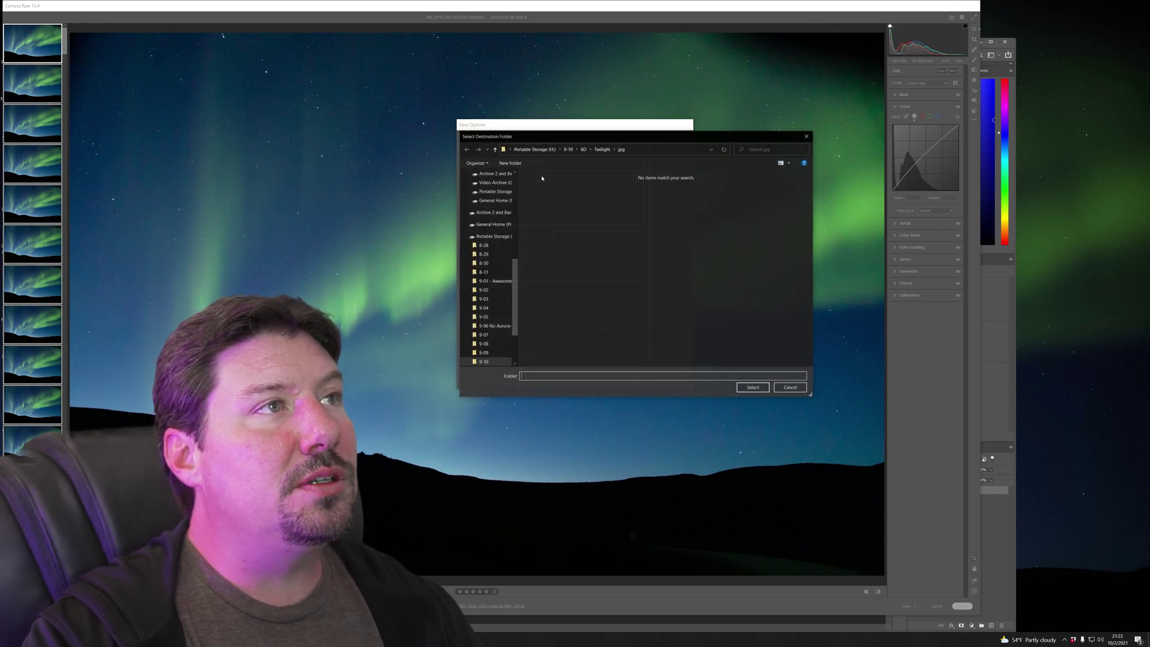
Choose the Twilight\TIFF folder as the destination and confirm the save.
{"action": "left_click", "coordinate": [605, 151]}
{"action": "left_click", "coordinate": [546, 193]}
{"action": "key", "text": "Return"}
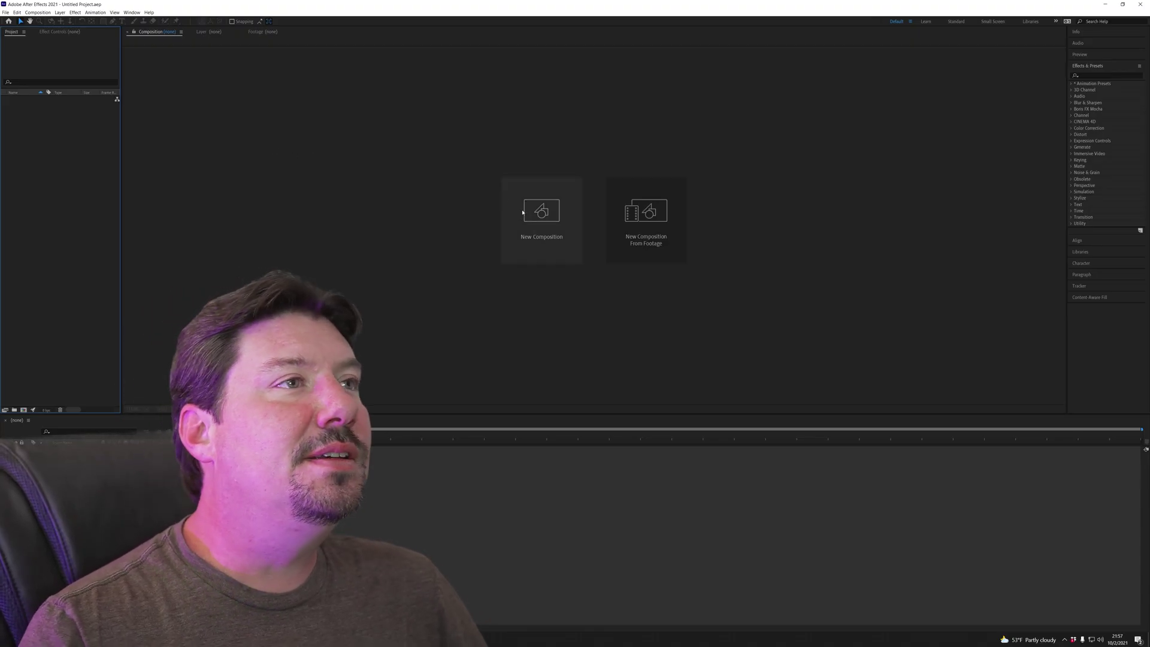
Create a new composition with a width of 3840 pixels.
{"action": "left_click", "coordinate": [522, 213]}
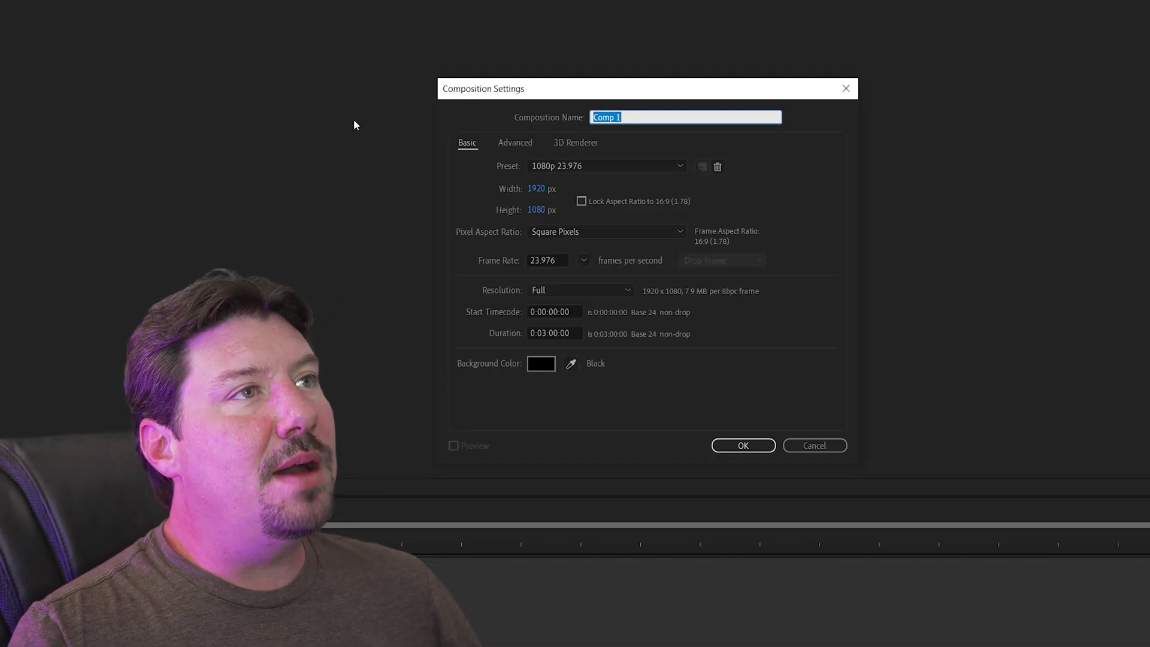
{"action": "left_click", "coordinate": [533, 189]}
{"action": "type", "text": "3840"}
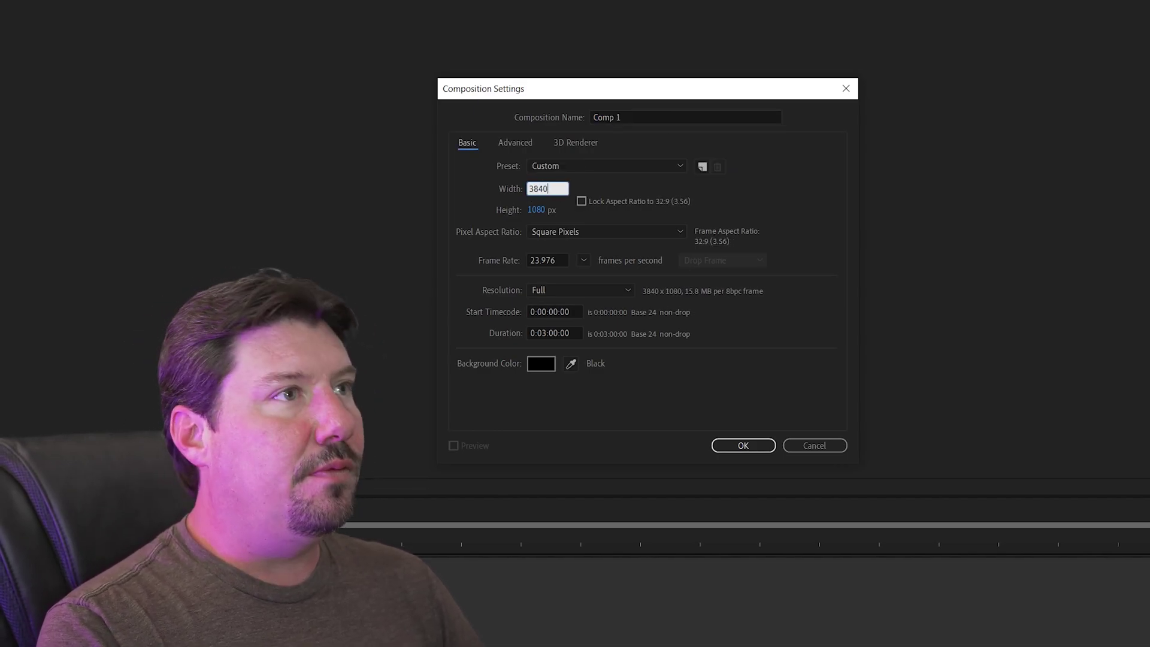
{"action": "key", "text": "Tab"}
{"action": "type", "text": "21"}
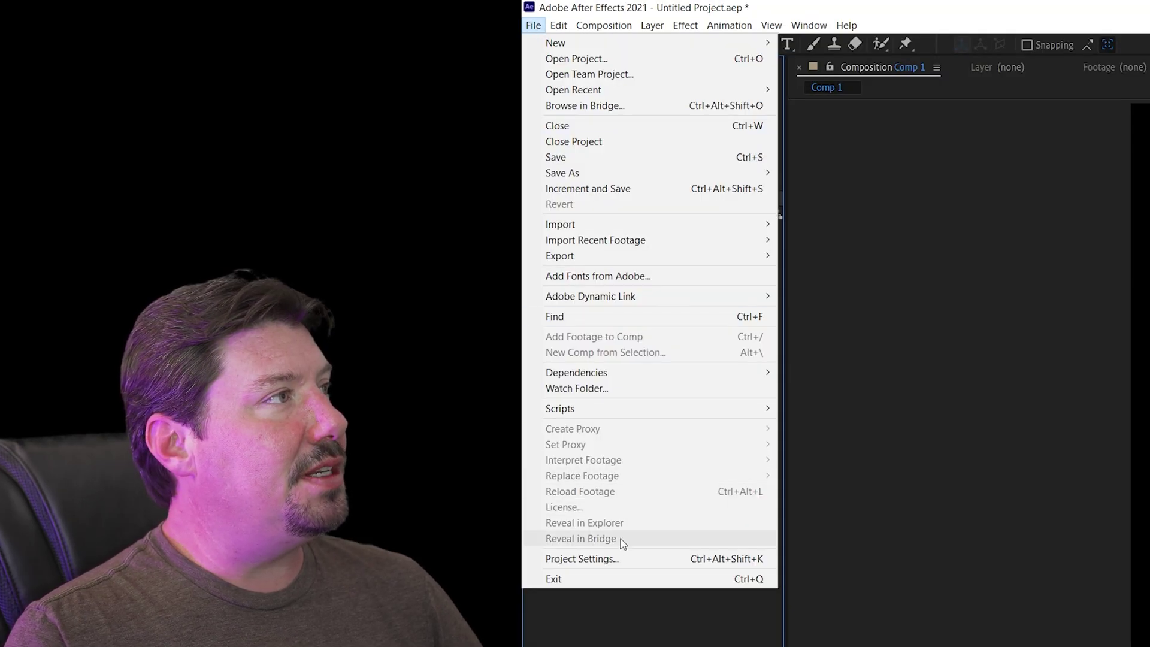
Set the project to 16 bits per channel with a Rec.2020 Gamma 2.4 working space.
{"action": "left_click", "coordinate": [689, 557]}
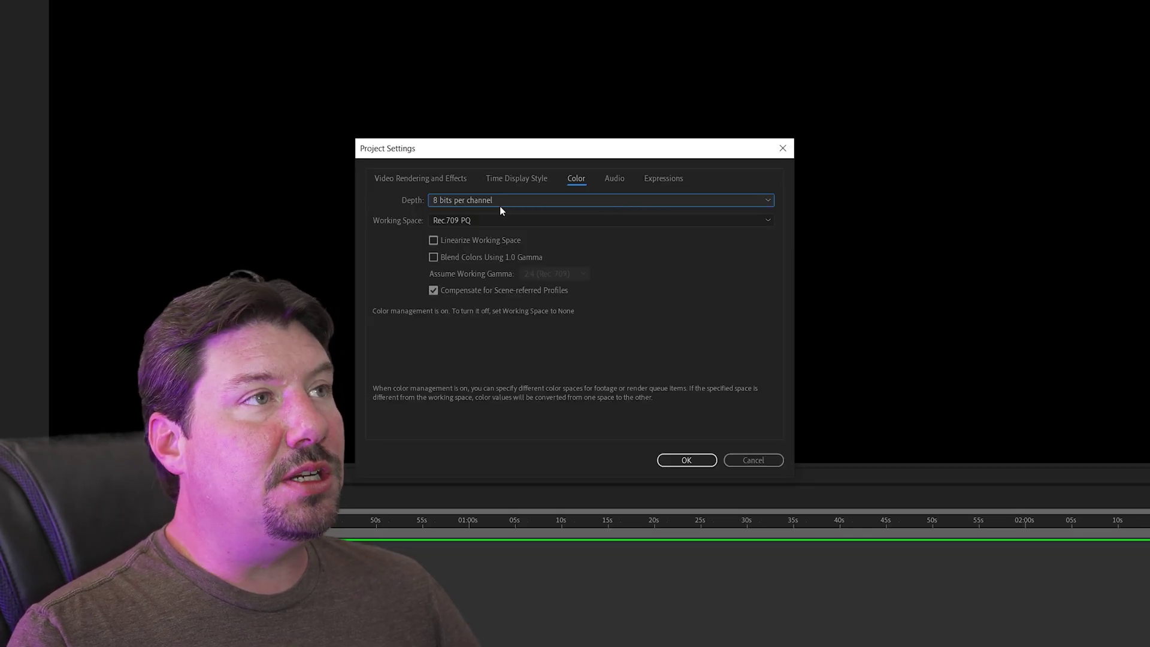
{"action": "left_click", "coordinate": [493, 199]}
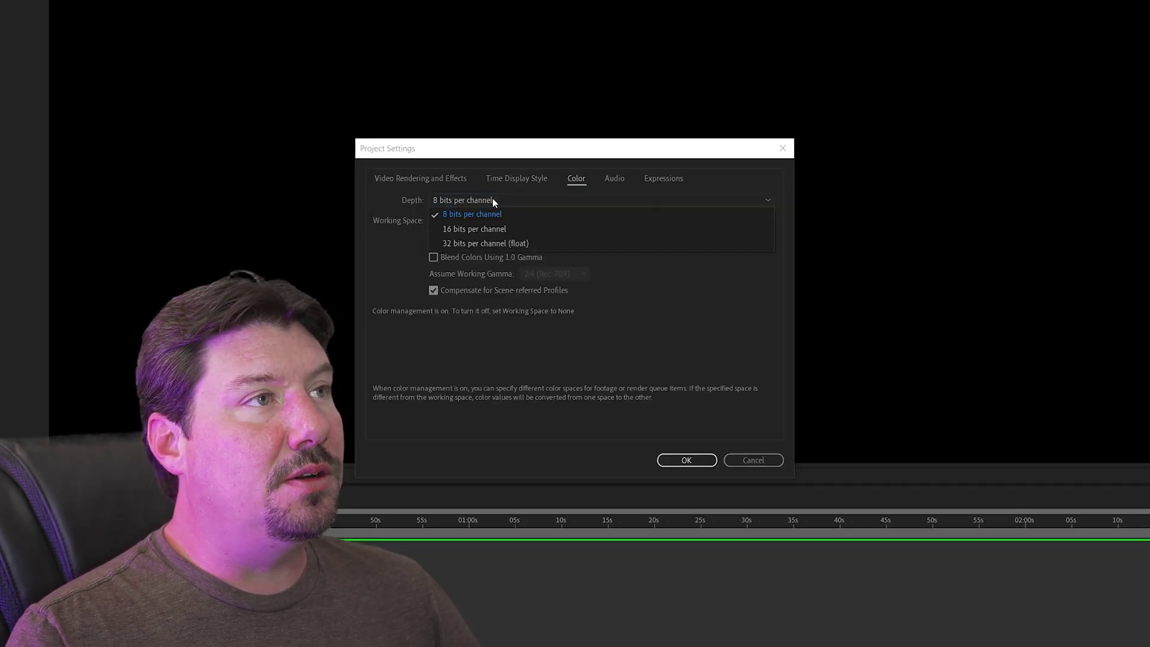
{"action": "left_click", "coordinate": [459, 228]}
{"action": "left_click", "coordinate": [493, 220]}
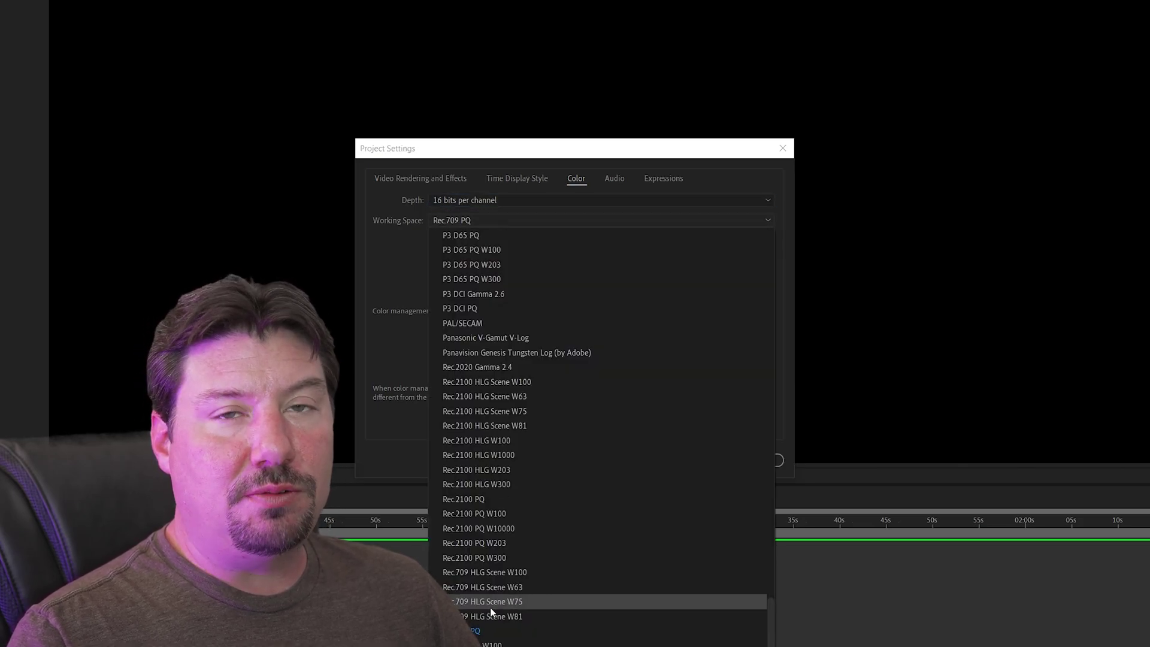
{"action": "left_click", "coordinate": [533, 367]}
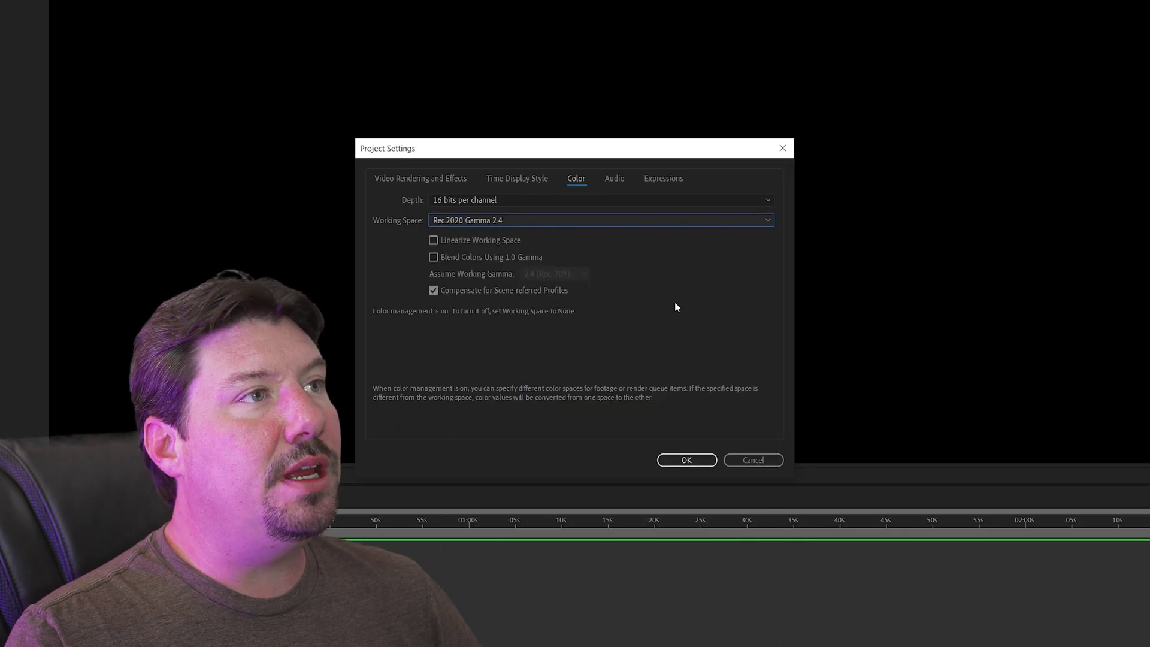
{"action": "left_click", "coordinate": [687, 460]}
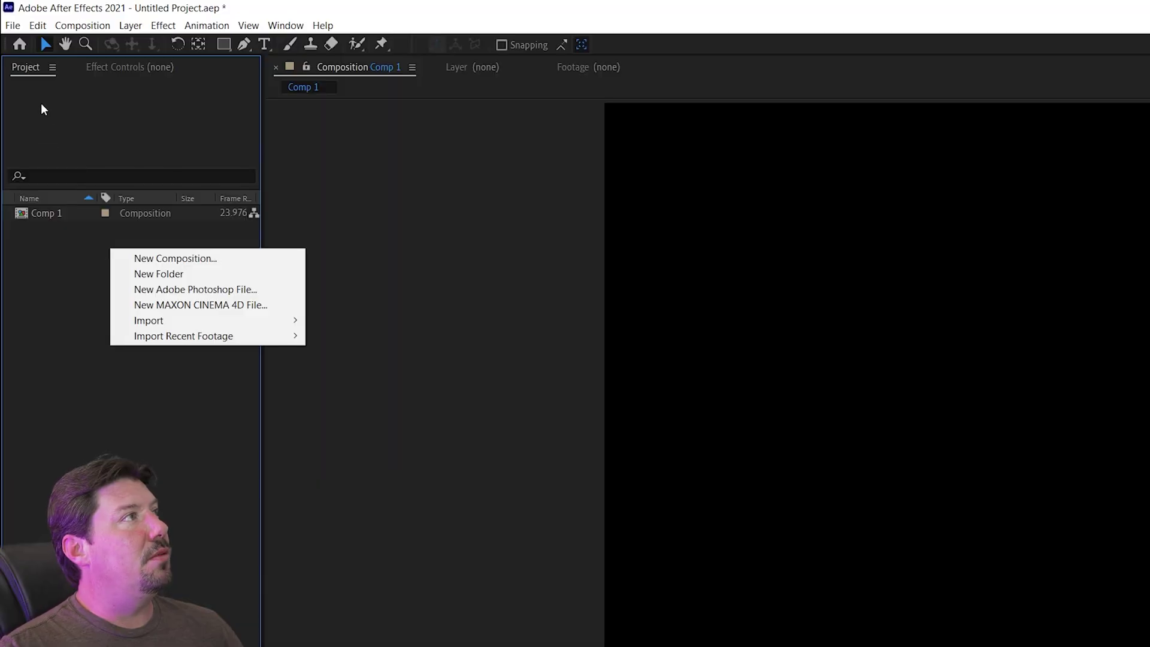
Browse to Twilight\TIFF and select TwilightTimelapse0303.TIF as the sequence start.
{"action": "left_click", "coordinate": [40, 103]}
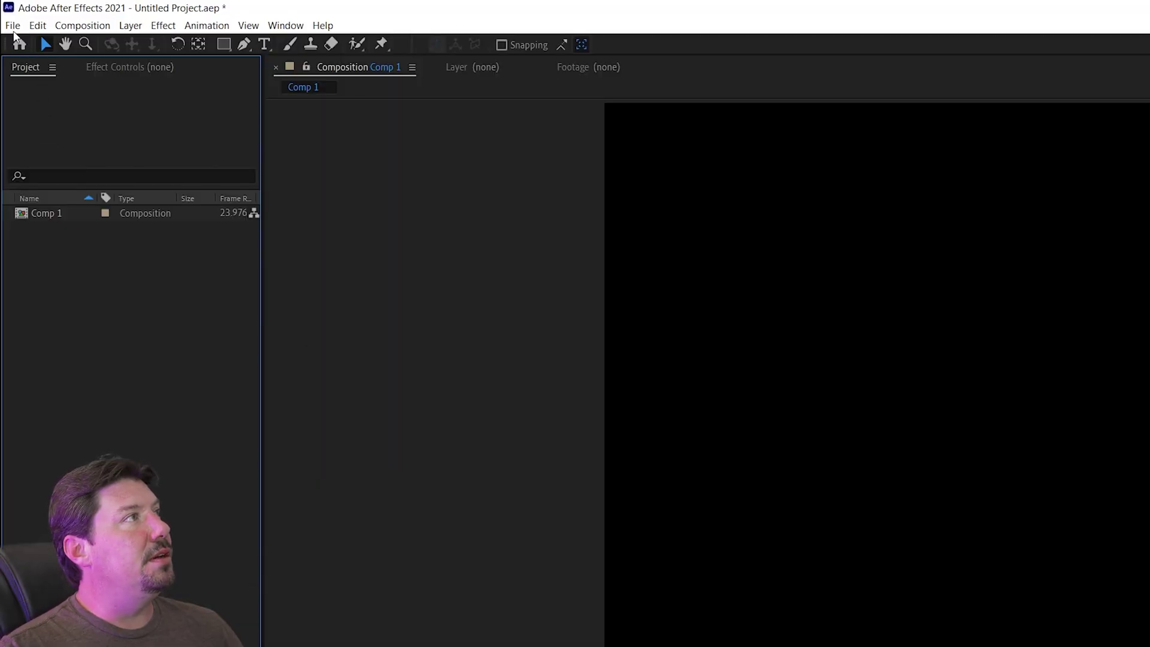
{"action": "left_click", "coordinate": [13, 26]}
{"action": "mouse_move", "coordinate": [71, 221]}
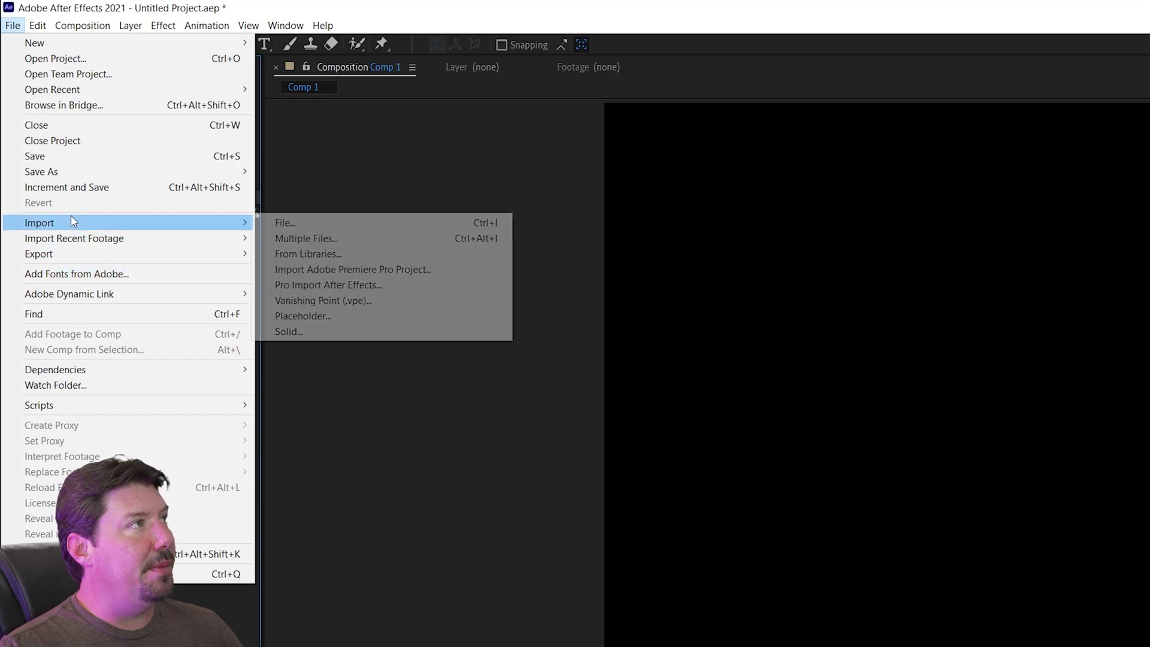
{"action": "left_click", "coordinate": [352, 223]}
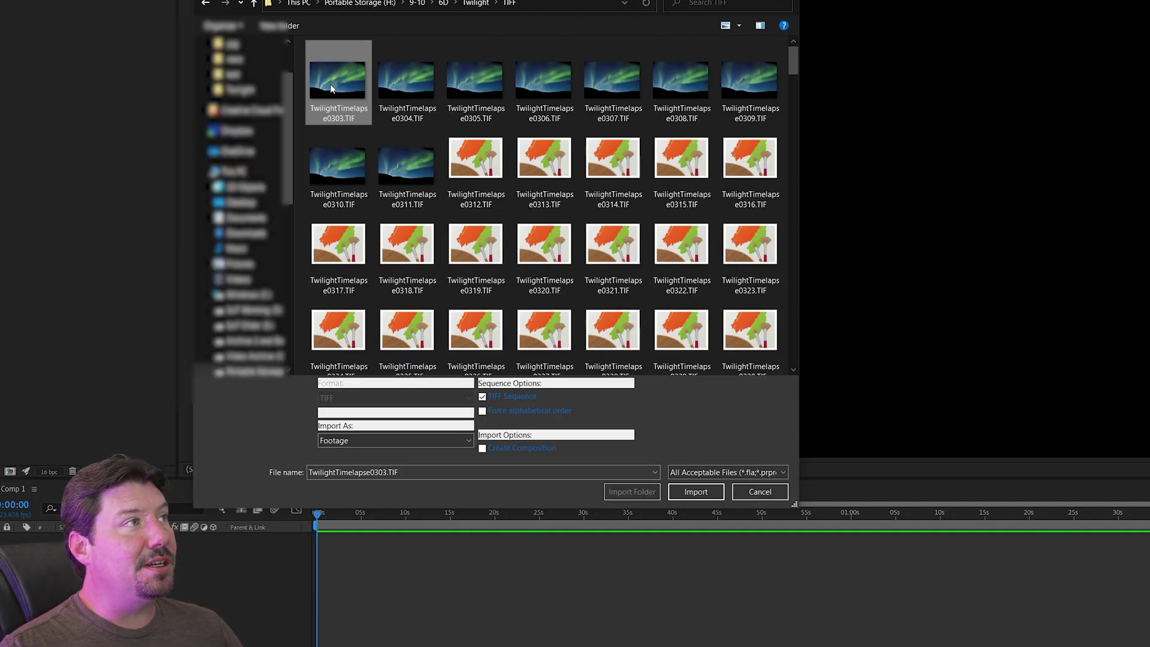
{"action": "left_click", "coordinate": [378, 88]}
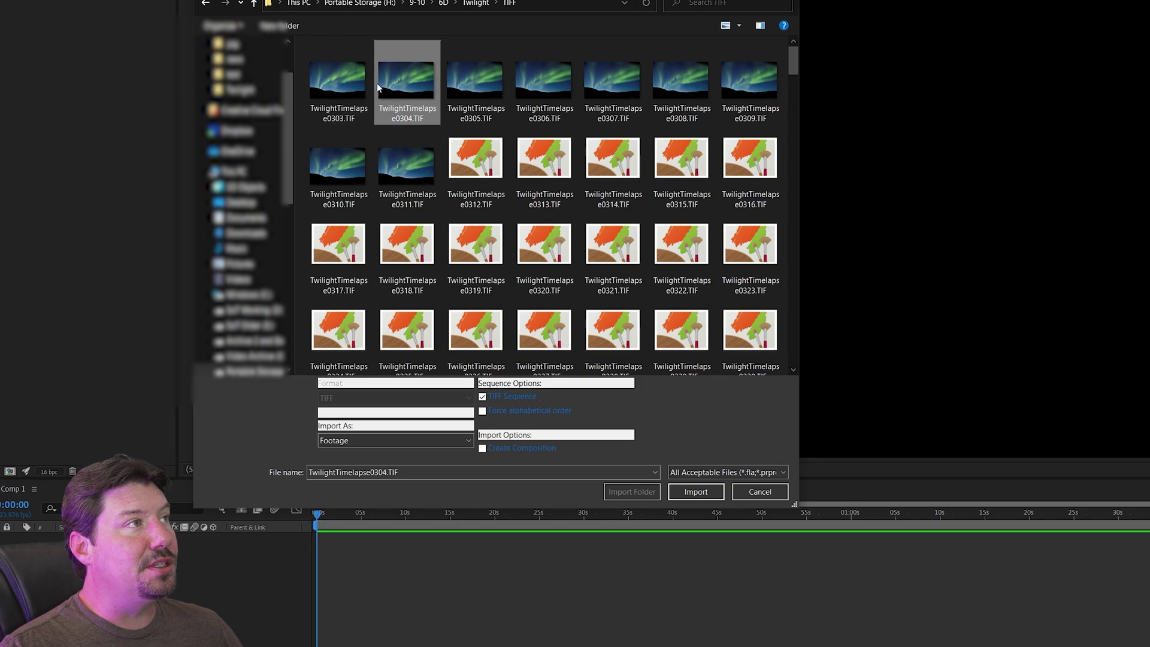
{"action": "left_click", "coordinate": [341, 85]}
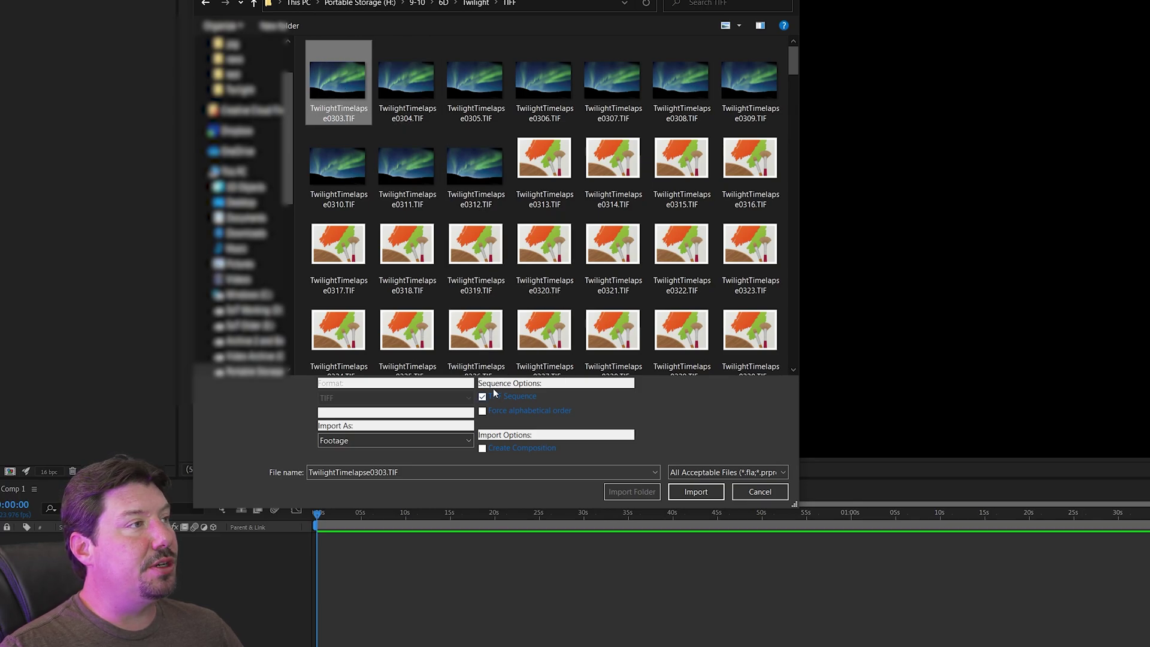
Import it as a TIFF sequence, place it in Comp 1, and trim the work area to about 10s.
{"action": "left_click", "coordinate": [697, 491]}
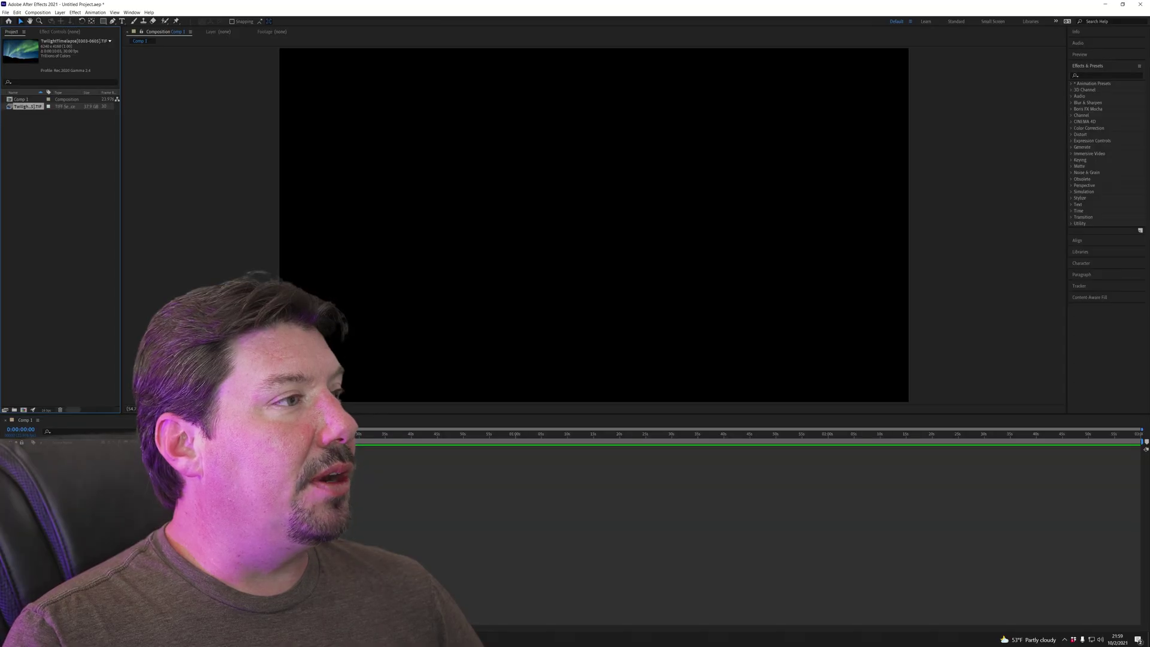
{"action": "left_click_drag", "start_coordinate": [18, 0], "coordinate": [1009, 147]}
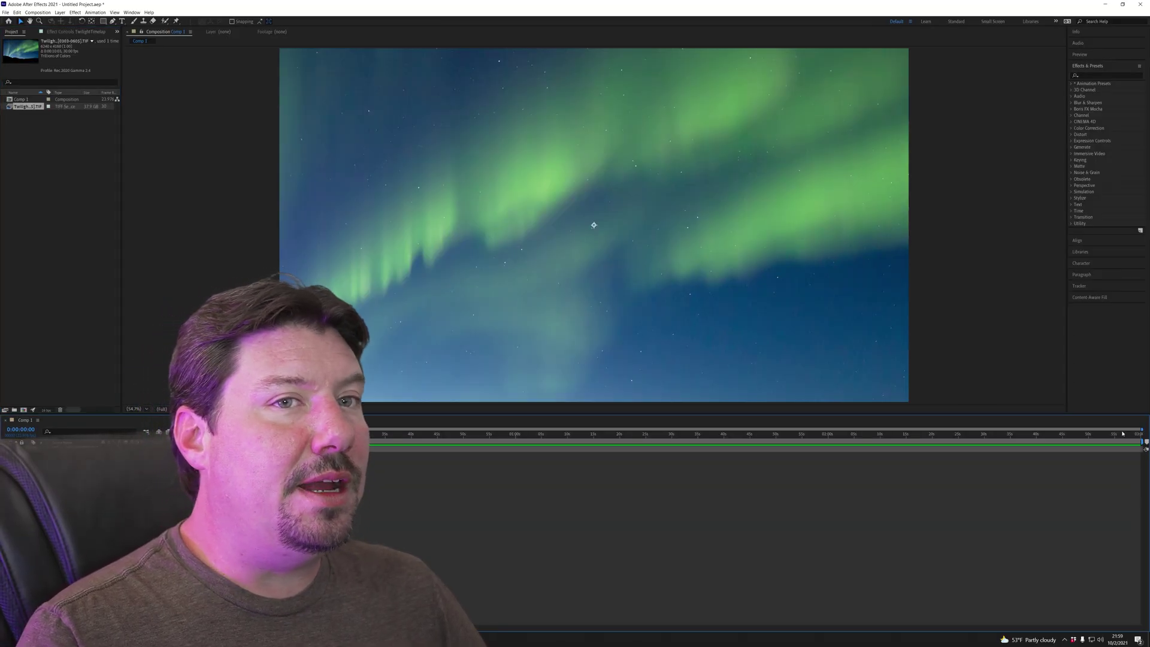
{"action": "left_click_drag", "start_coordinate": [1142, 442], "coordinate": [257, 443]}
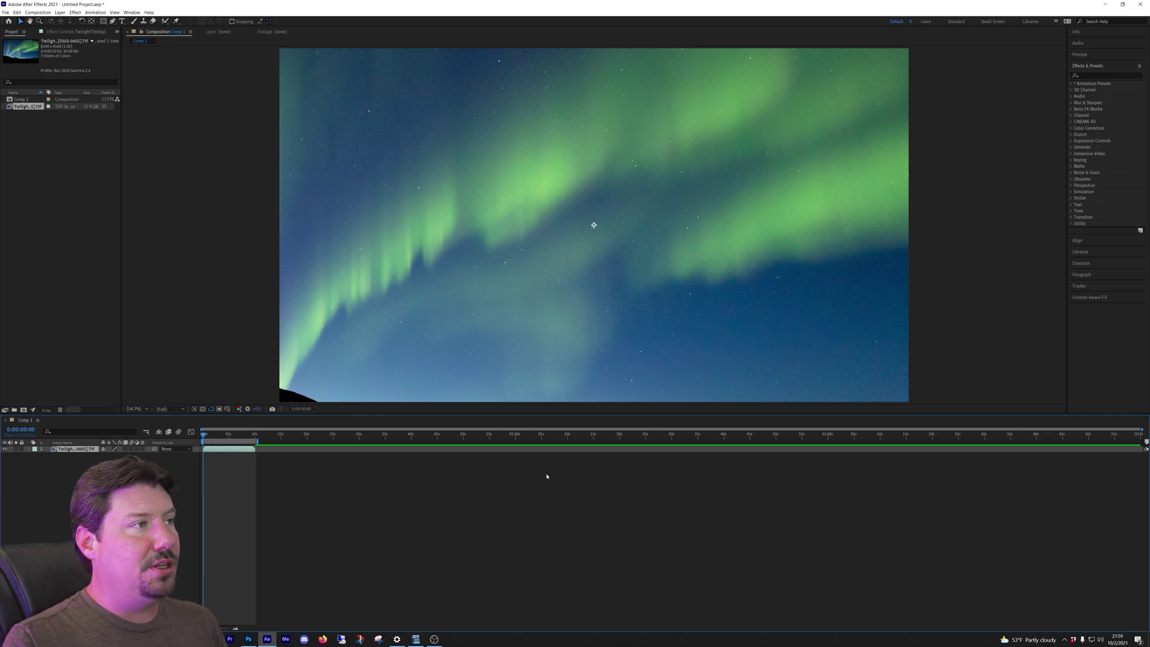
Drag the aurora layer slightly up and to the right in the Composition panel.
{"action": "scroll", "coordinate": [761, 395], "scroll_direction": "down", "scroll_amount": 3}
{"action": "left_click_drag", "start_coordinate": [761, 394], "coordinate": [677, 345]}
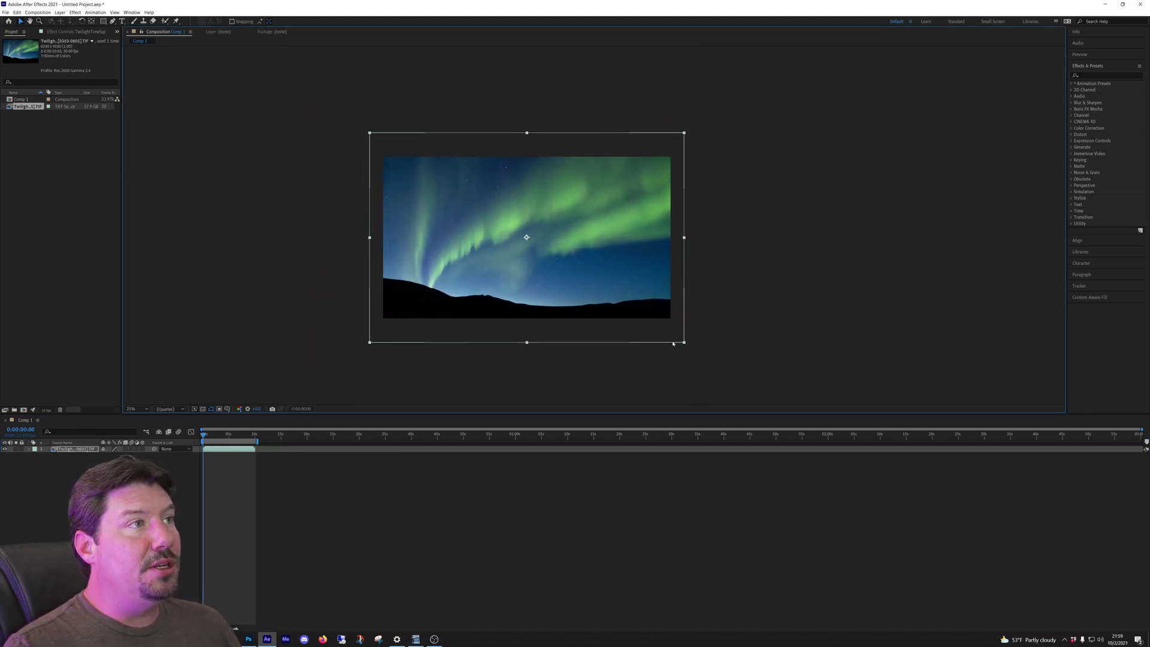
{"action": "left_click_drag", "start_coordinate": [615, 297], "coordinate": [619, 290]}
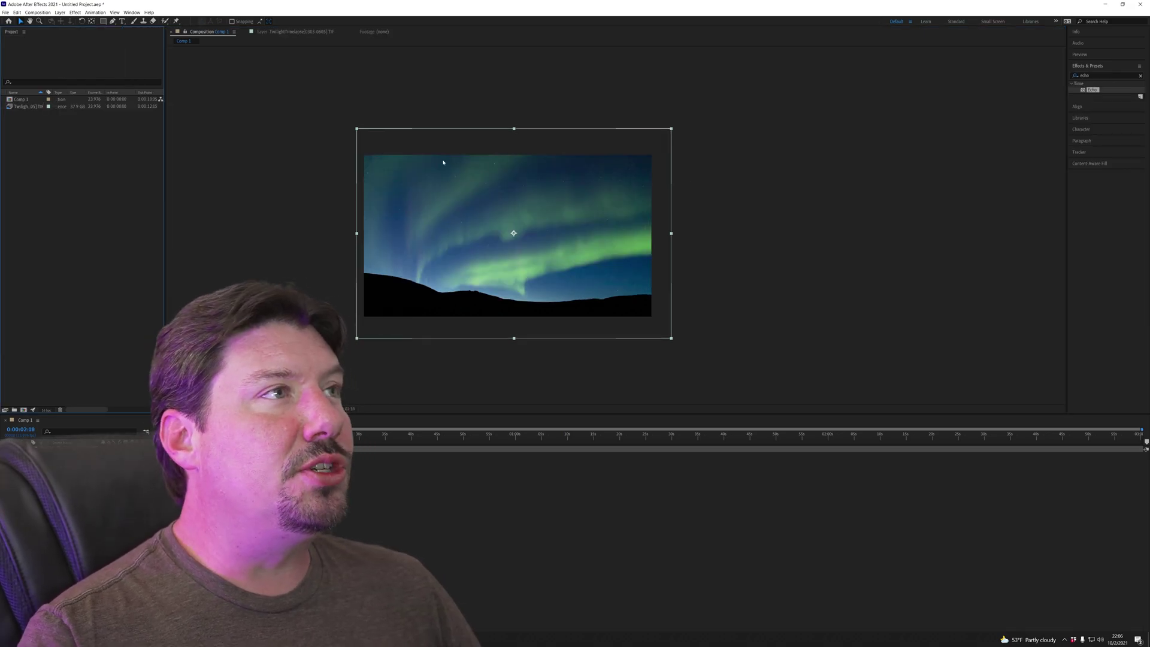
Search 'echo' in Effects & Presets and drop Echo onto the Twilight TIFF sequence layer.
{"action": "scroll", "coordinate": [389, 184], "scroll_direction": "up", "scroll_amount": 4}
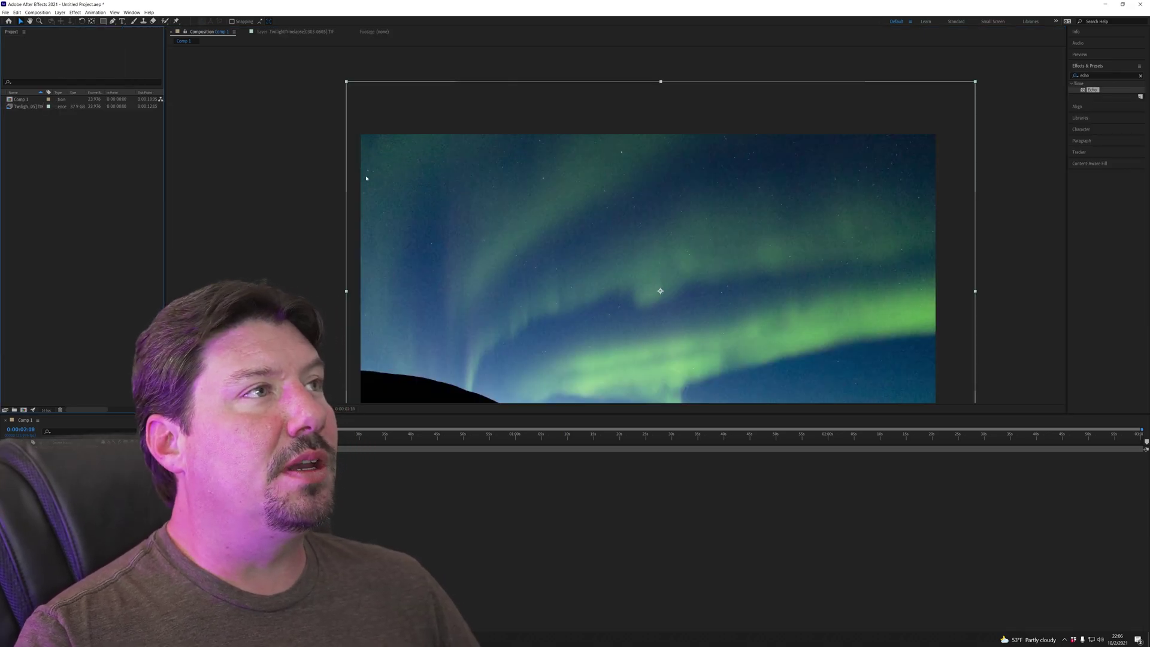
{"action": "scroll", "coordinate": [389, 184], "scroll_direction": "up", "scroll_amount": 2}
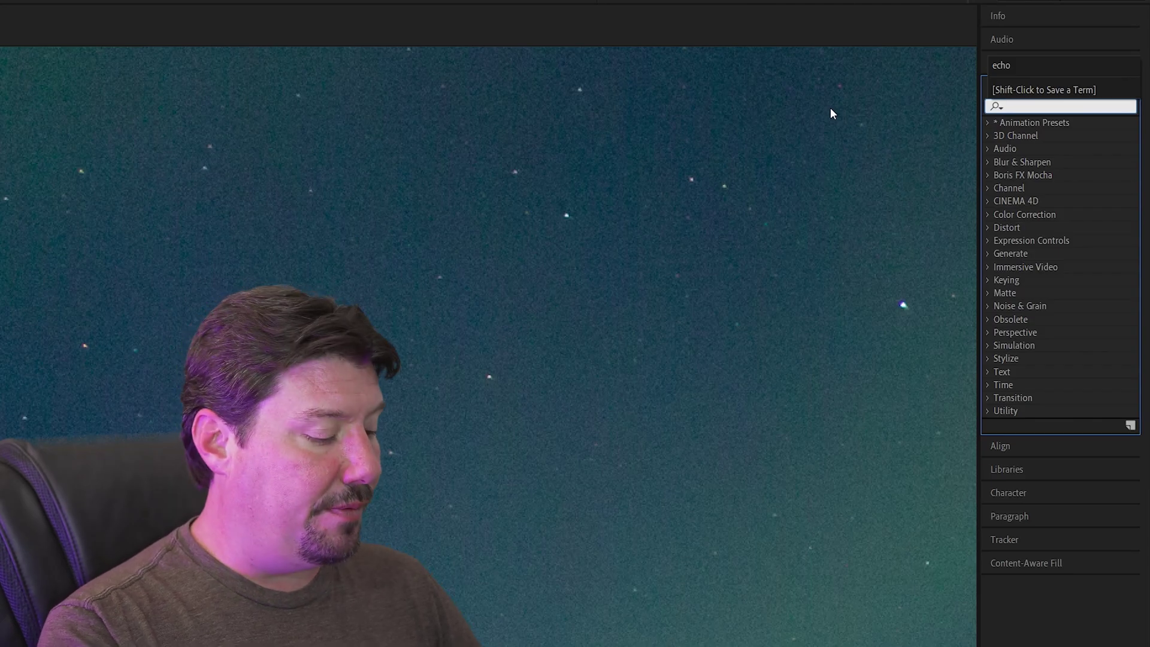
{"action": "type", "text": "e"}
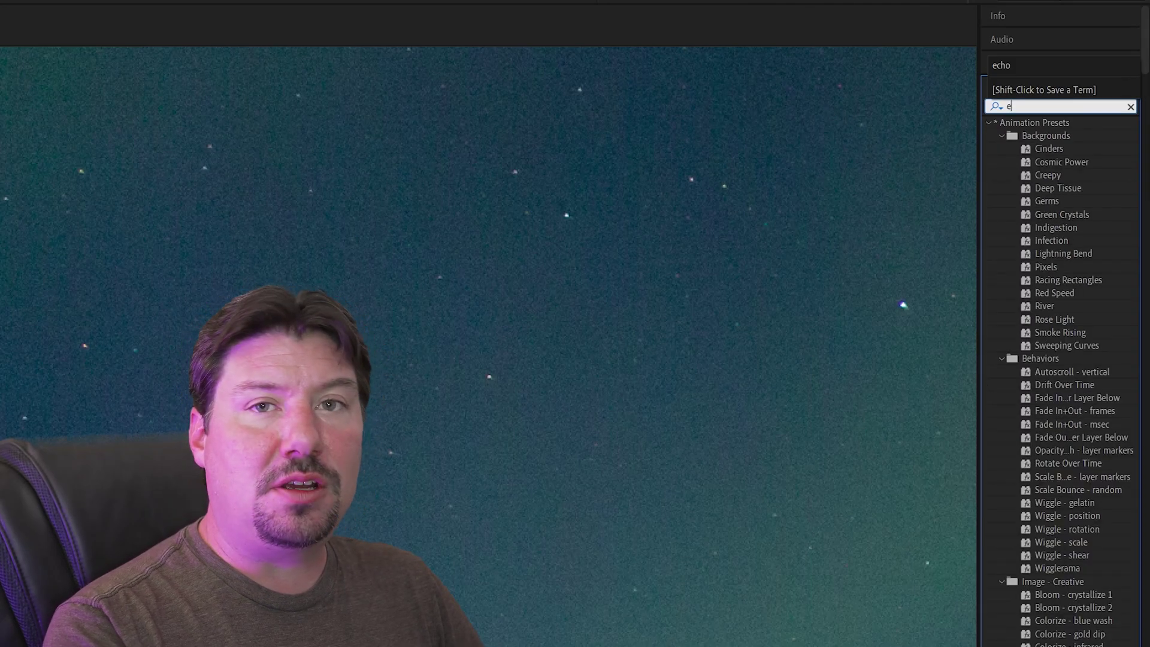
{"action": "type", "text": "cho"}
{"action": "left_click_drag", "start_coordinate": [1019, 133], "coordinate": [477, 182]}
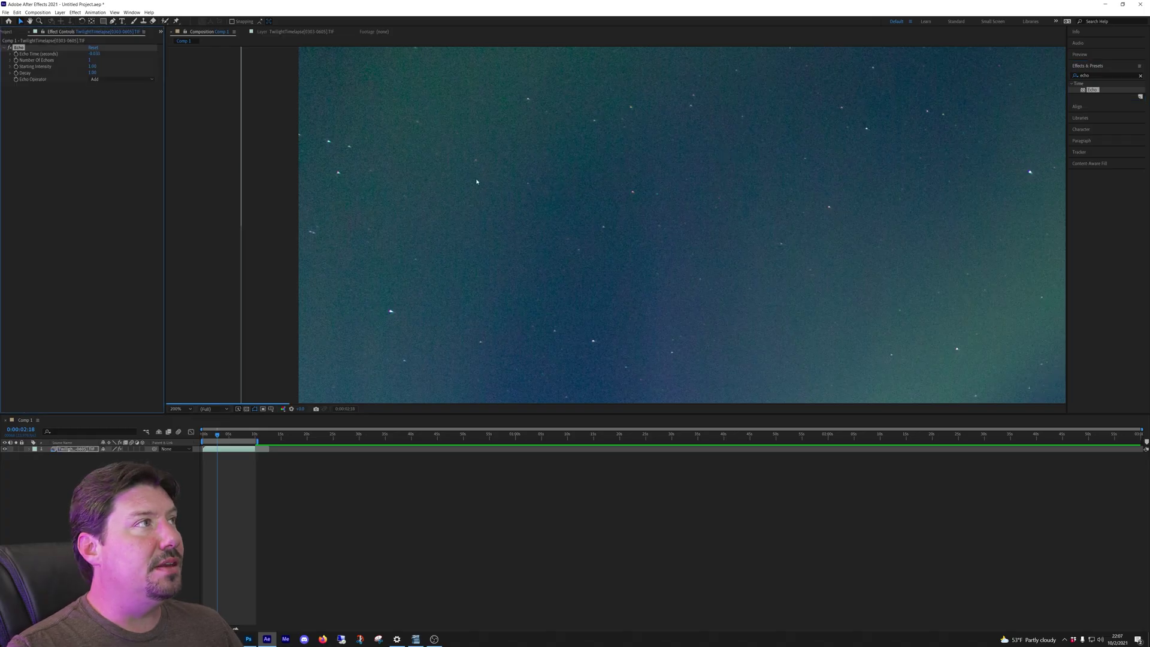
Set Echo to 2 echoes with 0.80 decay and the Maximum echo operator.
{"action": "left_click", "coordinate": [110, 102]}
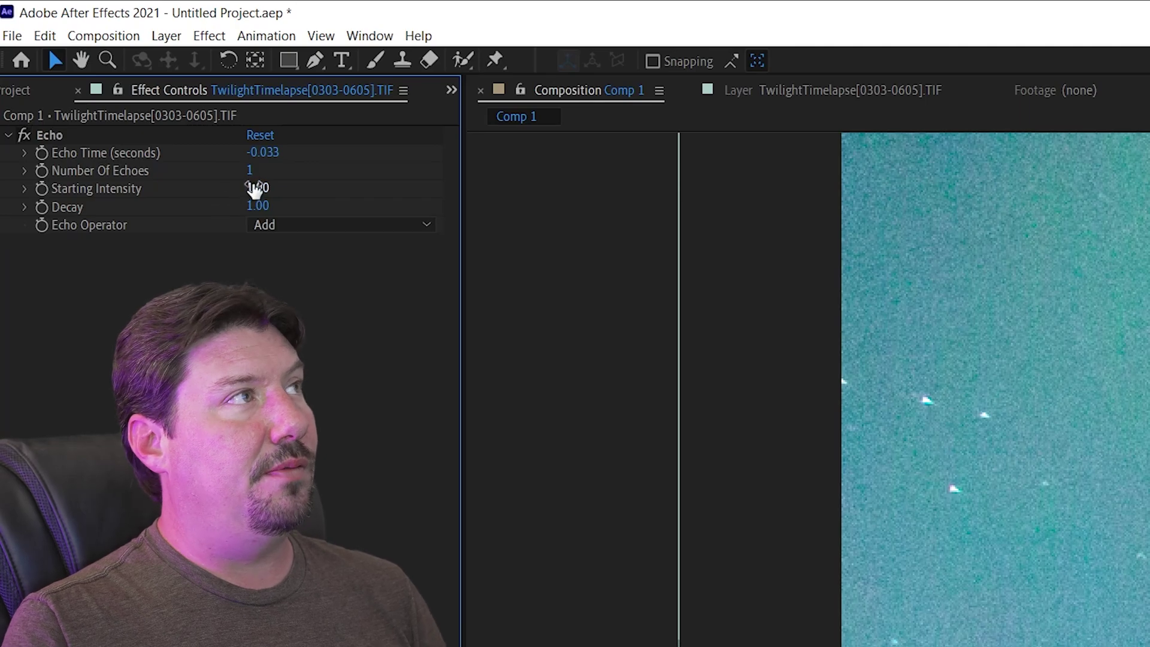
{"action": "left_click", "coordinate": [251, 171]}
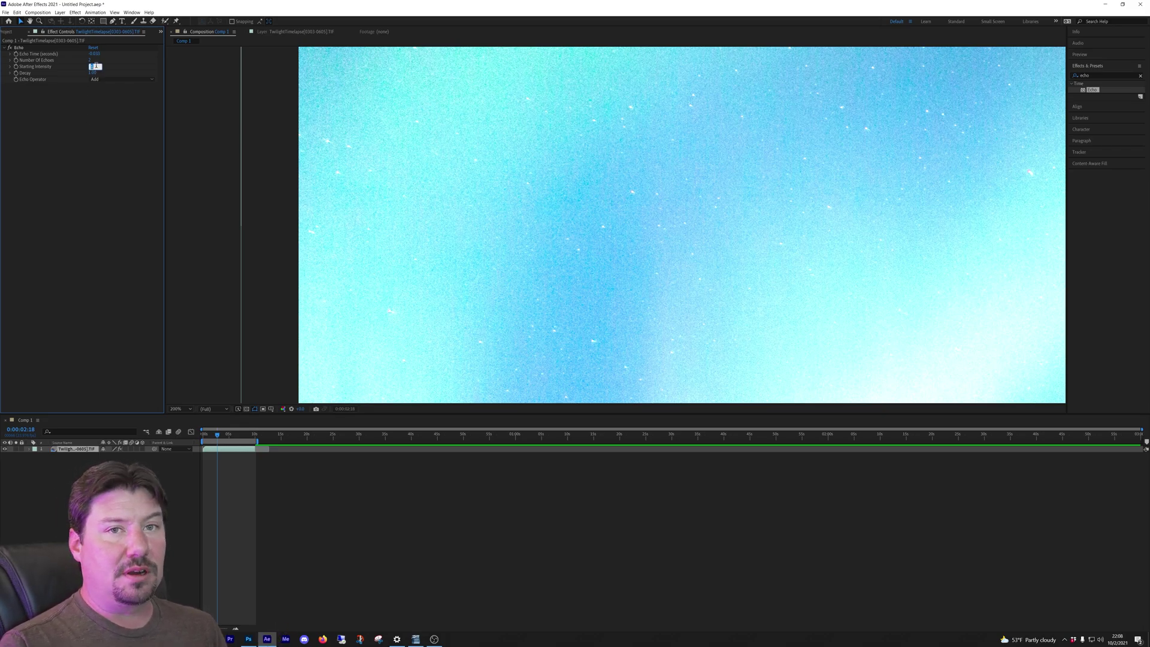
{"action": "key", "text": "Tab"}
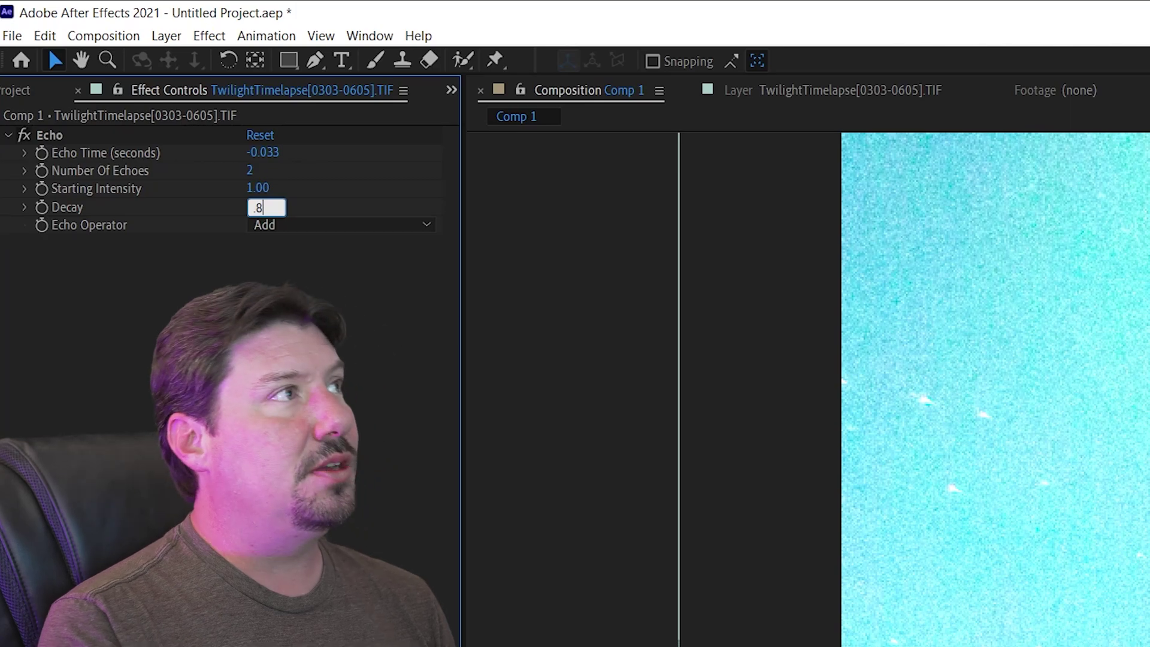
{"action": "type", "text": ".8"}
{"action": "key", "text": "Tab"}
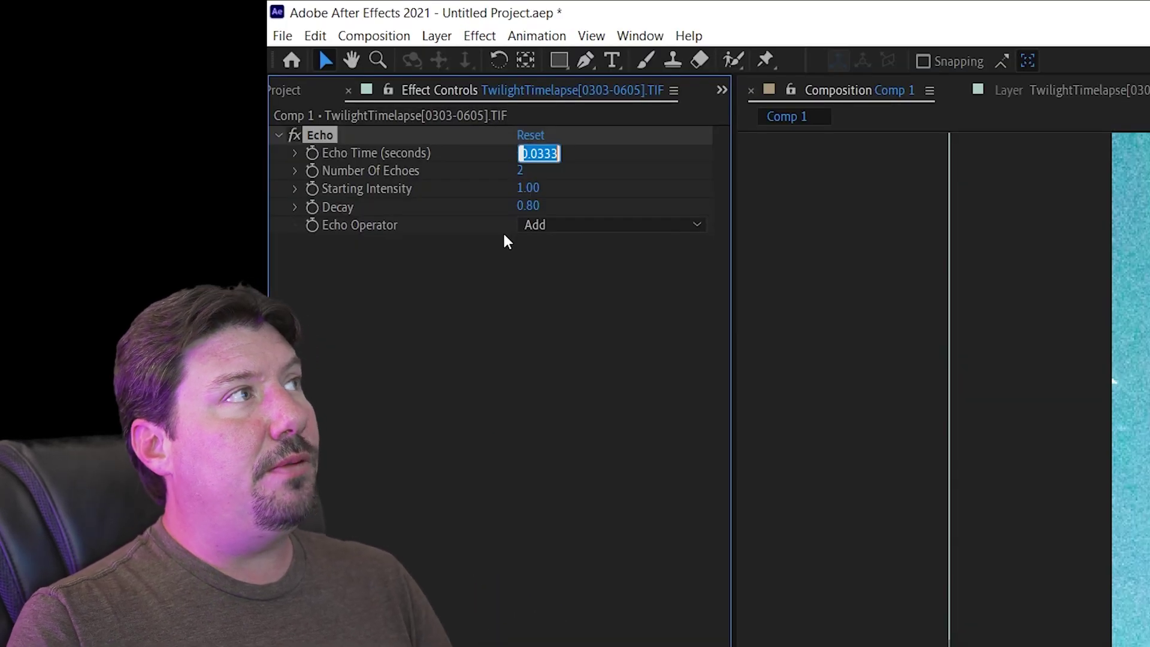
{"action": "left_click", "coordinate": [580, 230]}
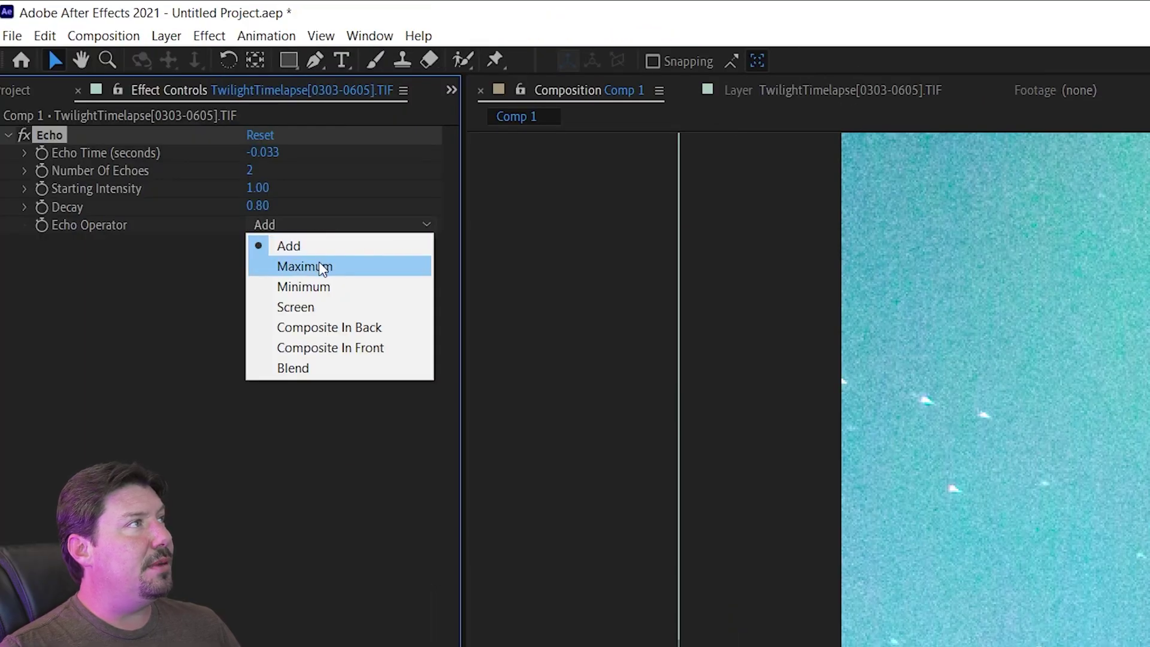
{"action": "left_click", "coordinate": [320, 266]}
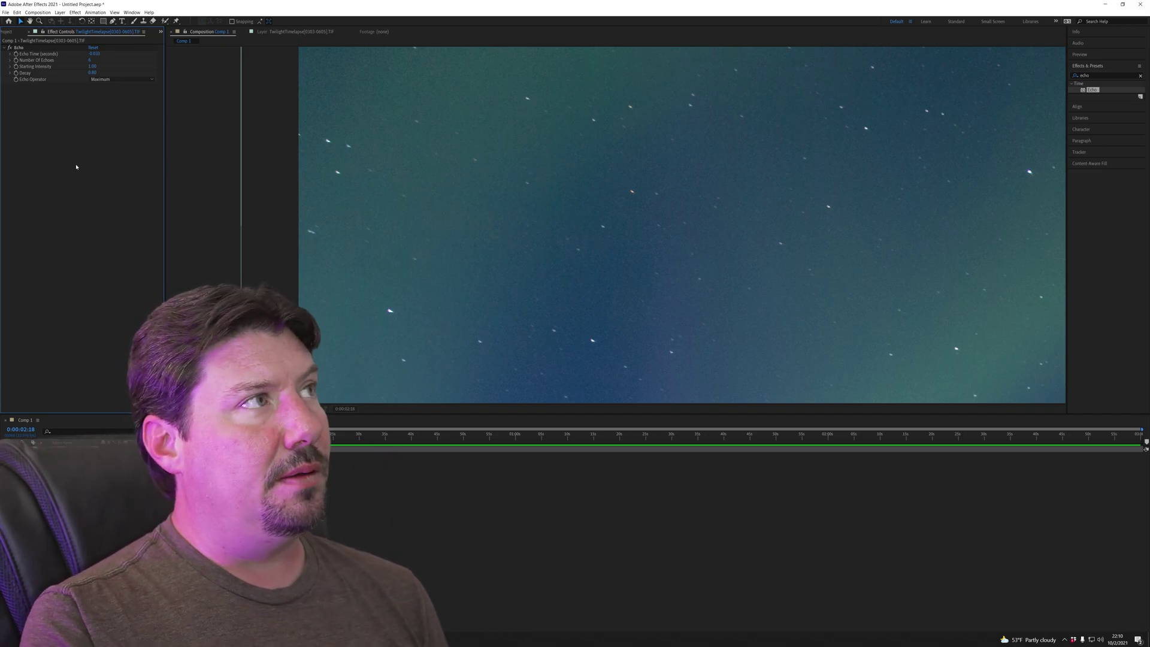
Scrub the Echo decay up to 1.00 and choose the Minimum operator.
{"action": "left_click_drag", "start_coordinate": [92, 72], "coordinate": [109, 85]}
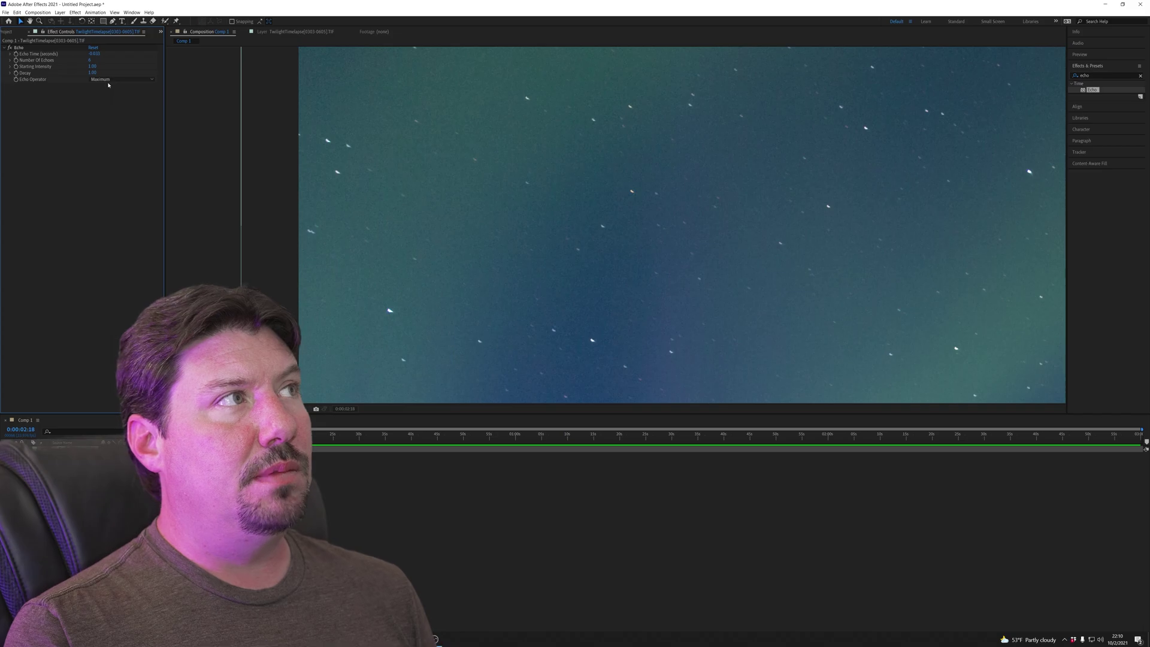
{"action": "left_click", "coordinate": [112, 81]}
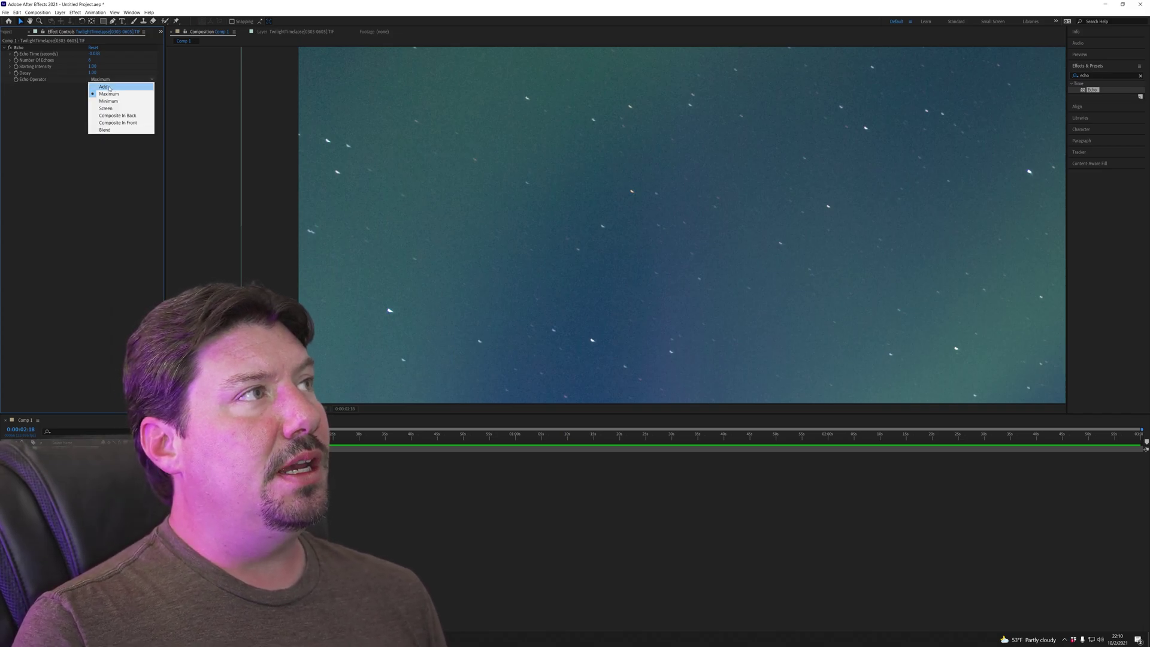
{"action": "left_click", "coordinate": [107, 101]}
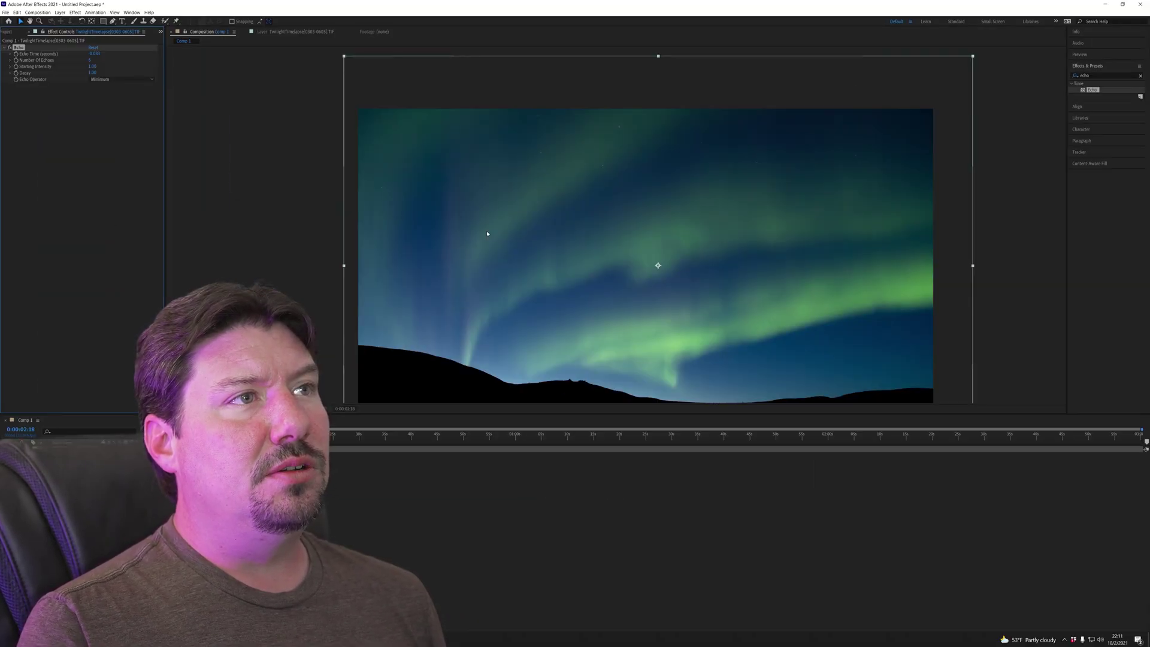
{"action": "scroll", "coordinate": [488, 235], "scroll_direction": "up", "scroll_amount": 2}
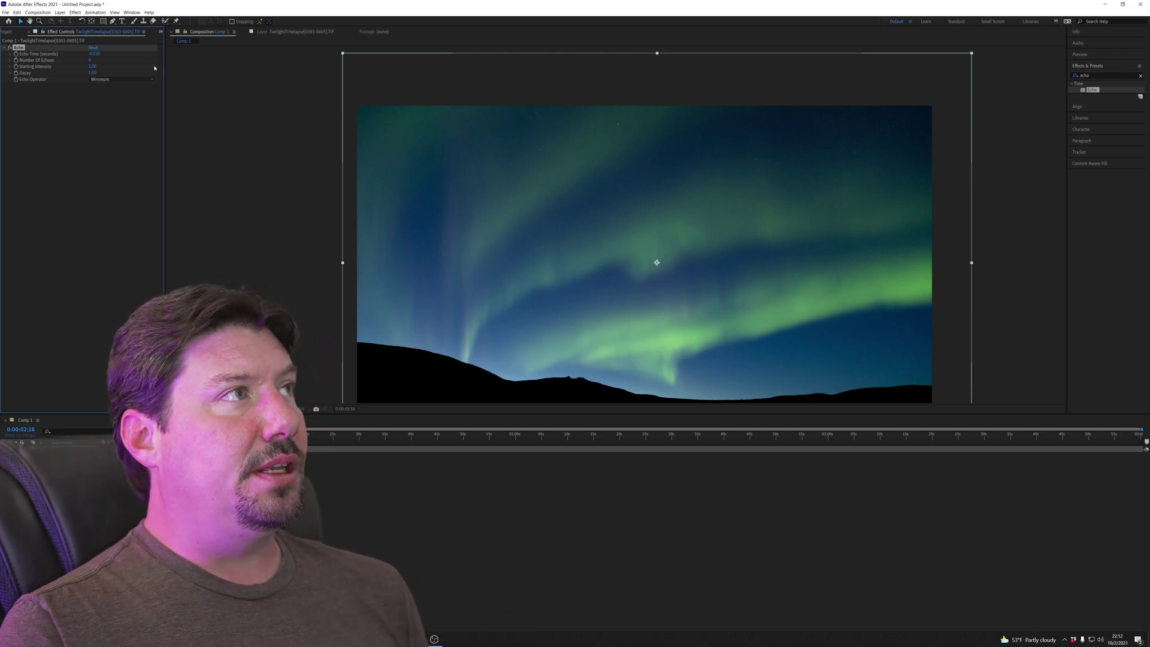
Set Echo to 3 echoes with a decay of 0.90.
{"action": "left_click", "coordinate": [91, 60]}
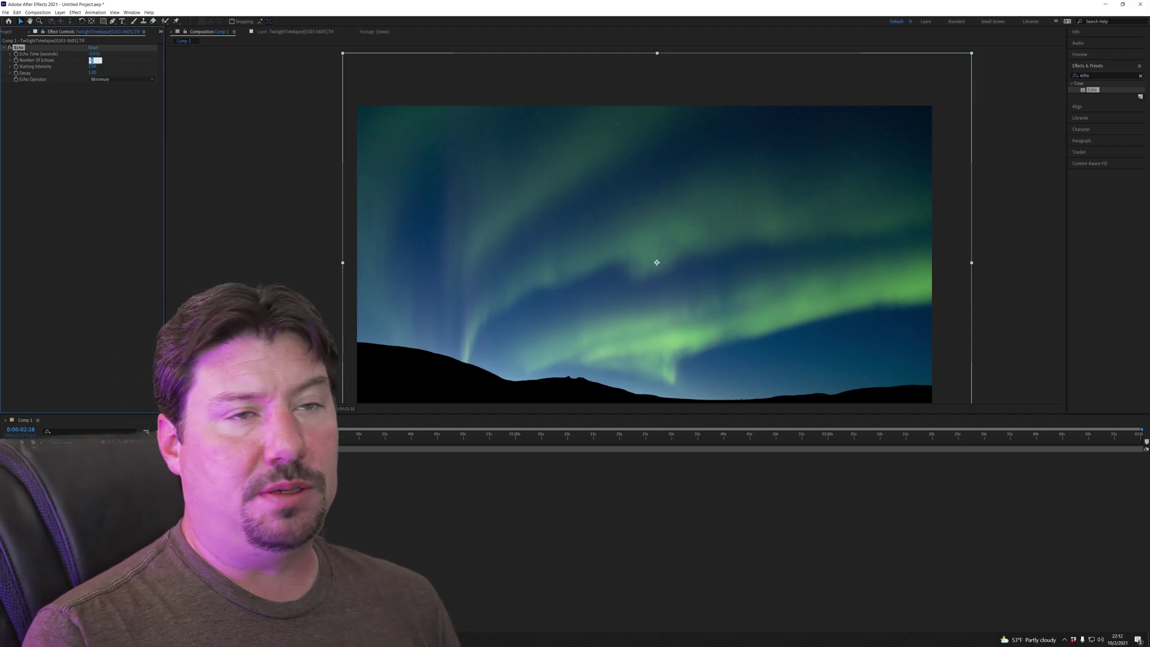
{"action": "type", "text": "3"}
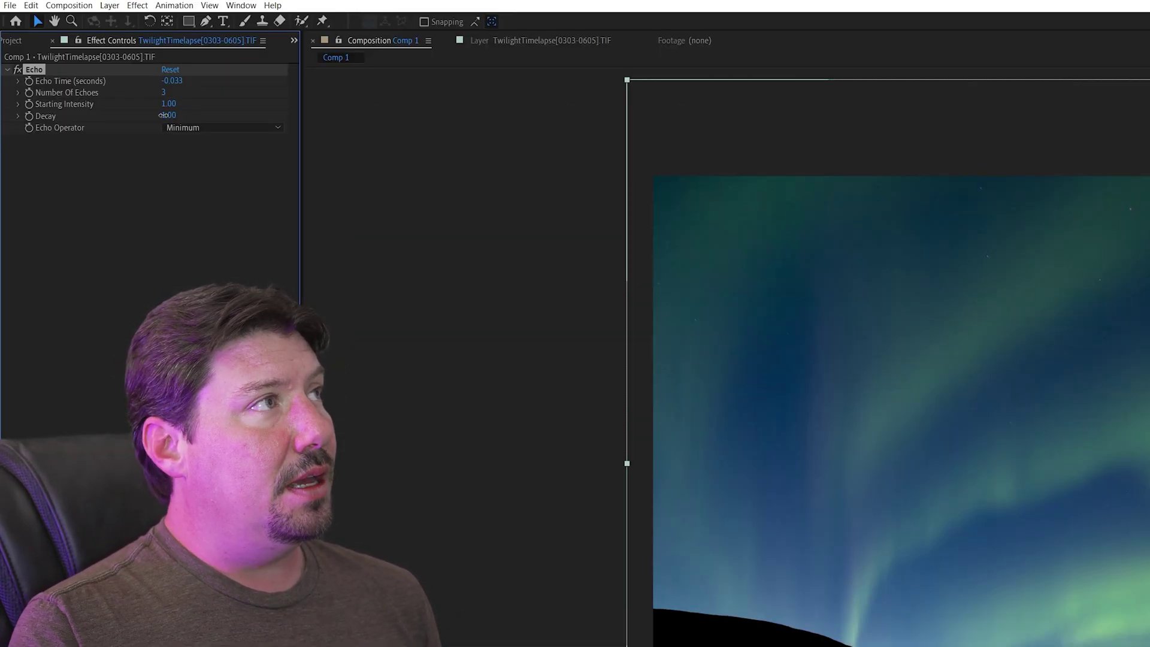
{"action": "left_click", "coordinate": [90, 72]}
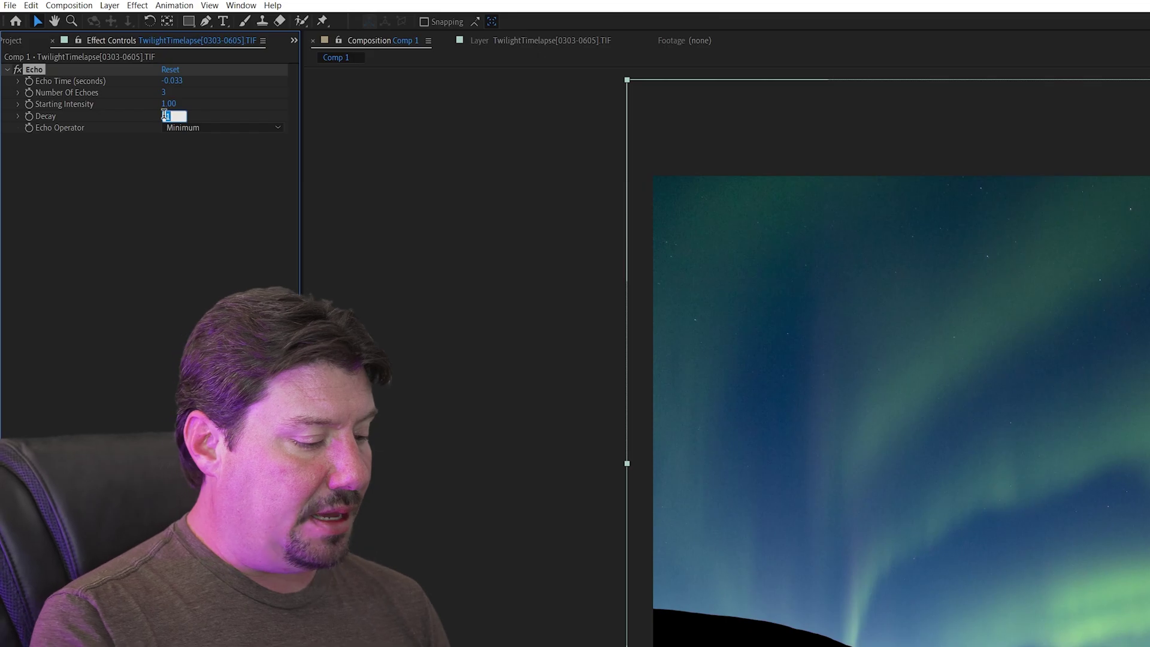
{"action": "type", "text": ".9"}
{"action": "key", "text": "Return"}
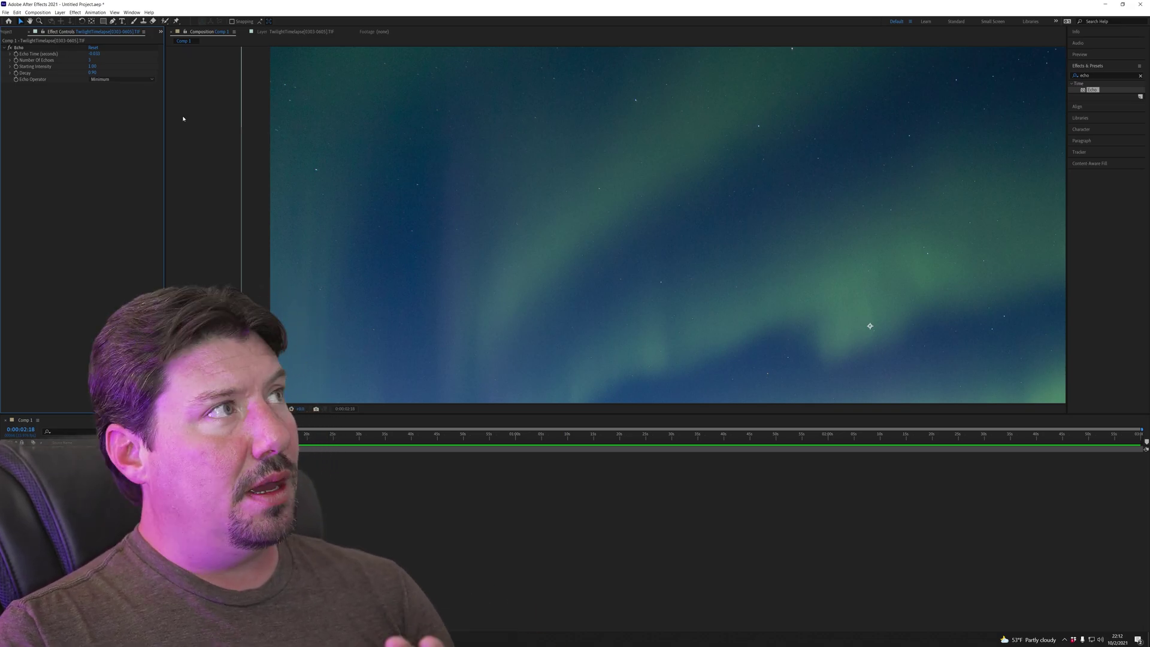
Toggle the Echo effect off and on several times to compare the result.
{"action": "left_click", "coordinate": [9, 48]}
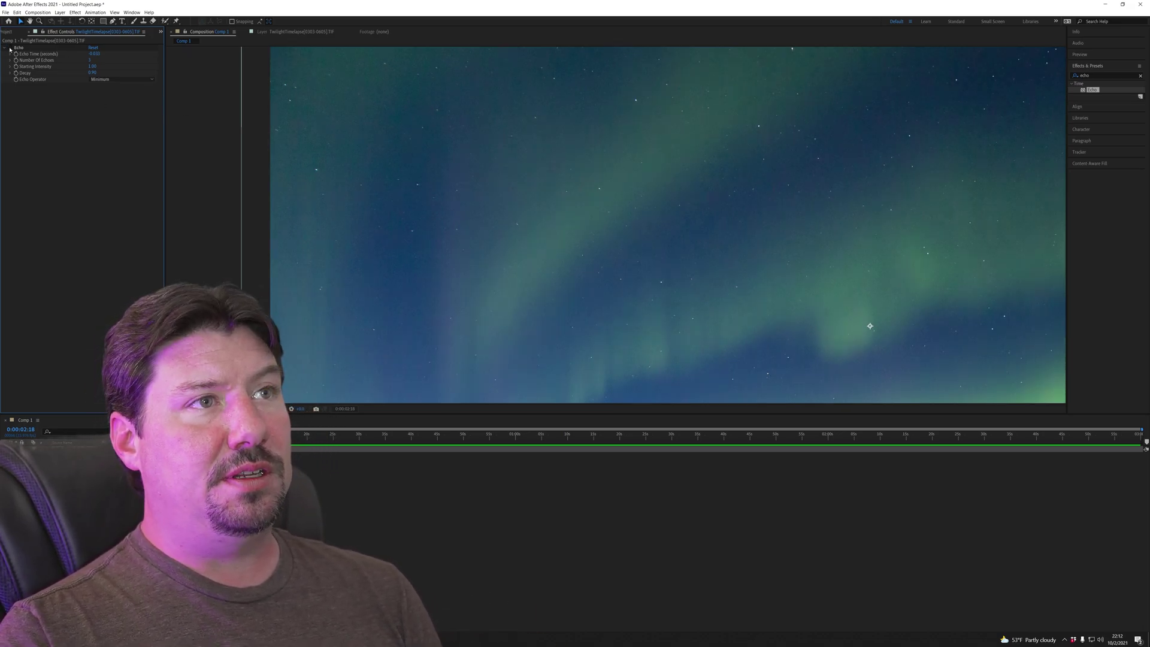
{"action": "left_click", "coordinate": [10, 48]}
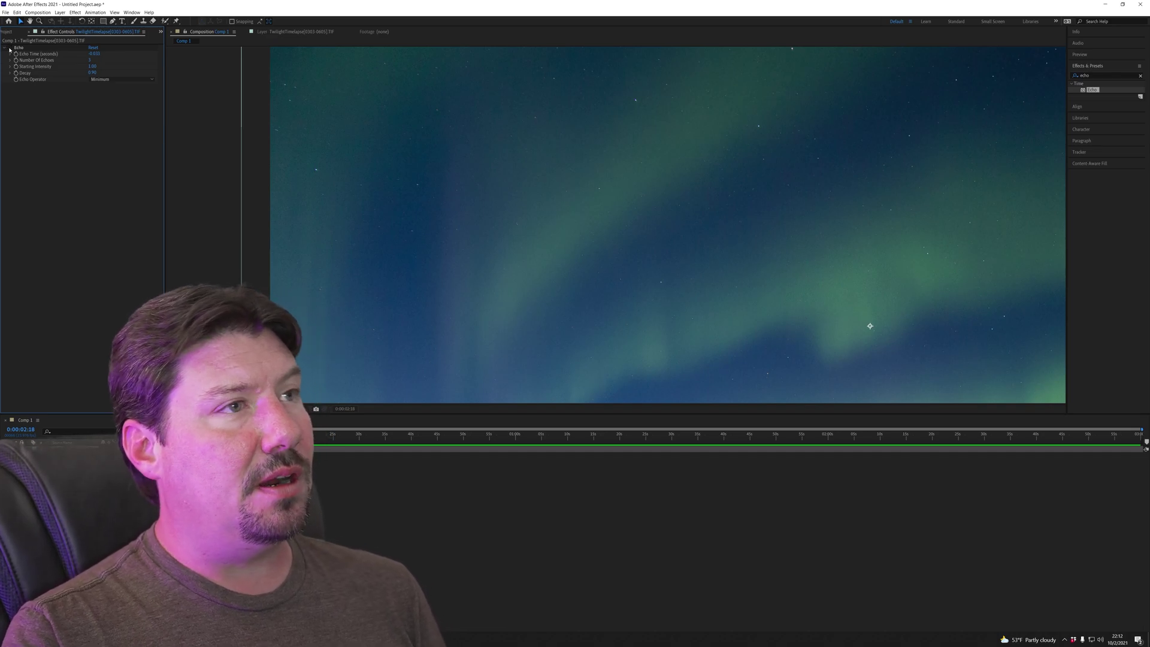
{"action": "left_click", "coordinate": [9, 47]}
{"action": "left_click", "coordinate": [10, 48]}
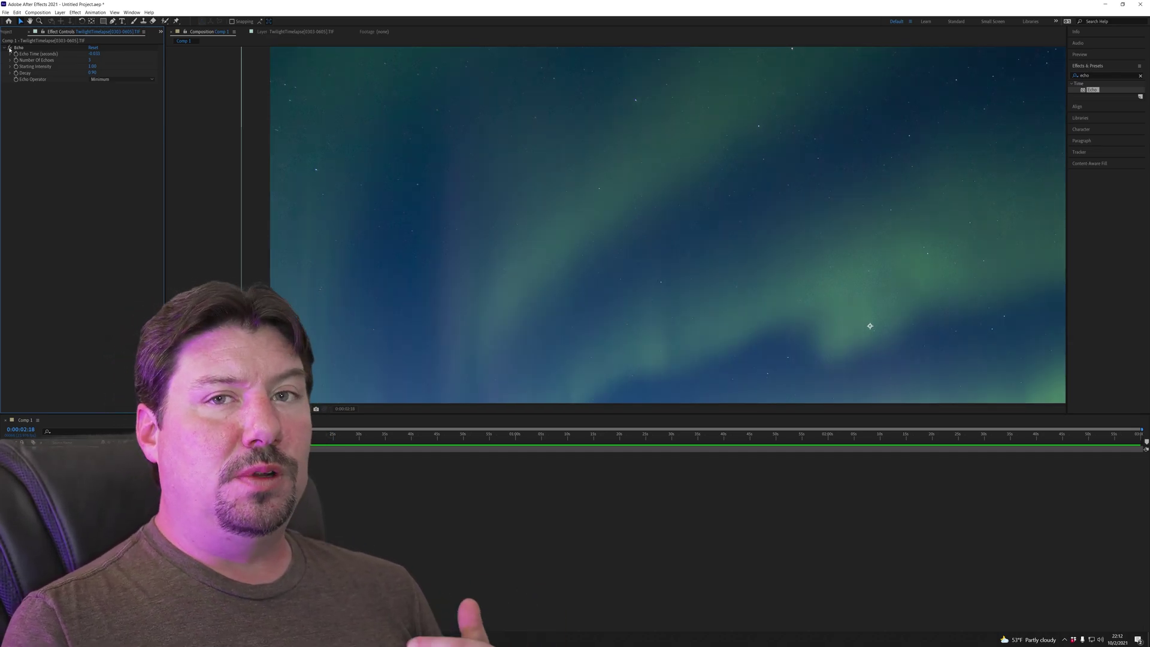
{"action": "left_click", "coordinate": [10, 48]}
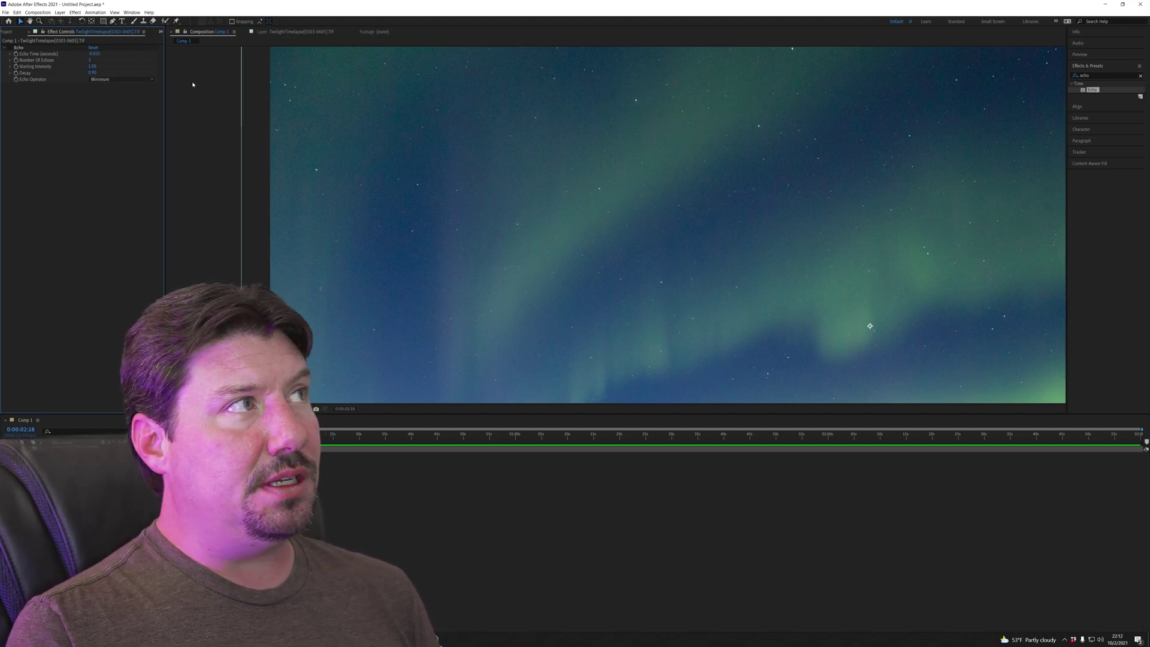
{"action": "left_click", "coordinate": [9, 48]}
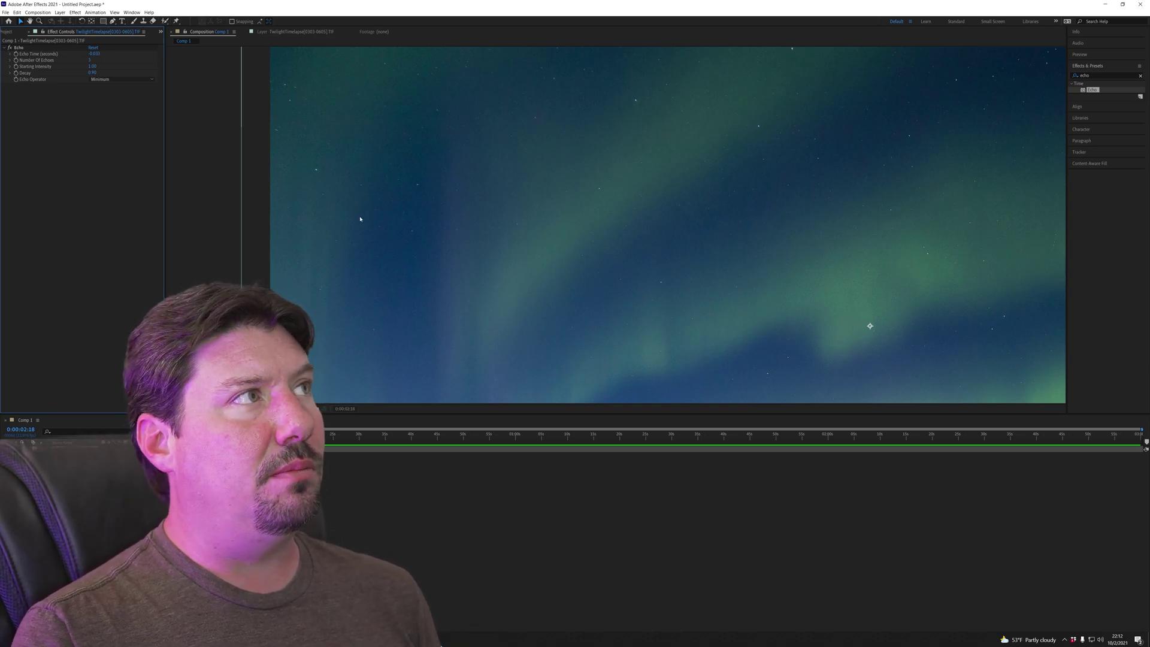
Change the Echo decay value to 0.80.
{"action": "left_click", "coordinate": [94, 73]}
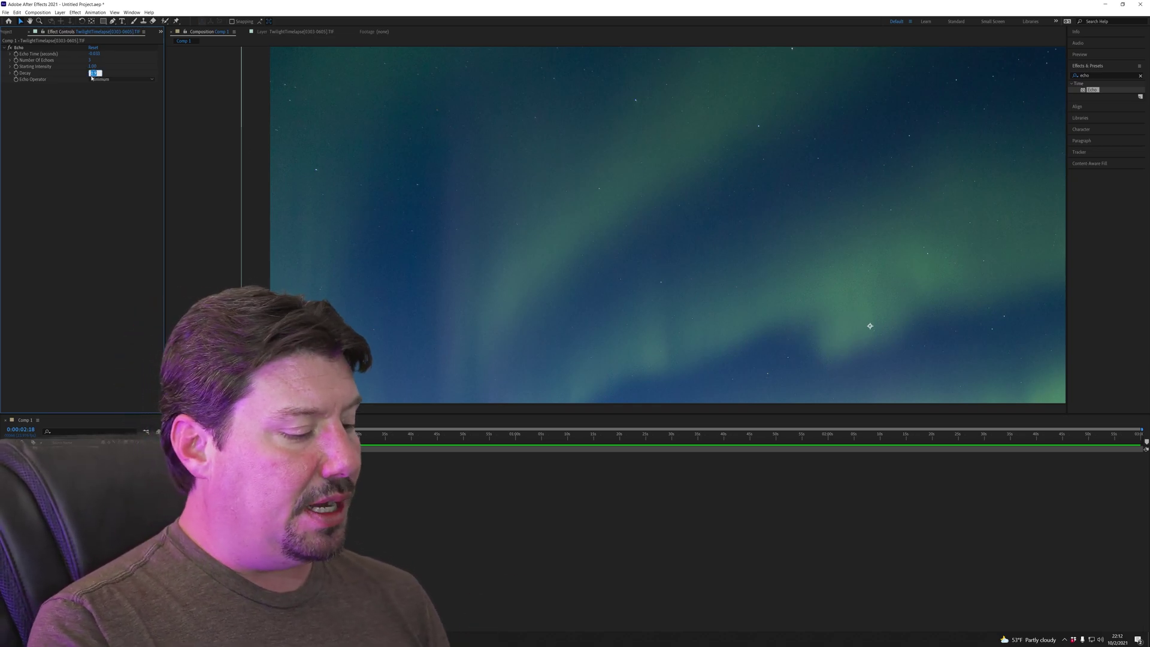
{"action": "type", "text": "0"}
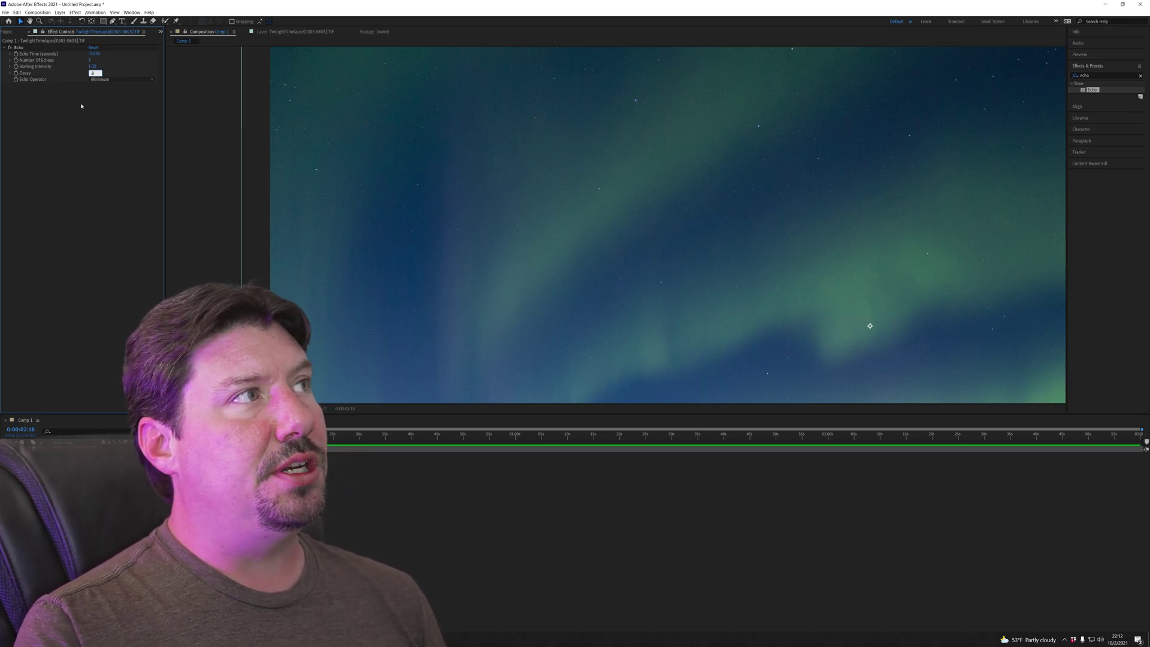
{"action": "key", "text": "Return"}
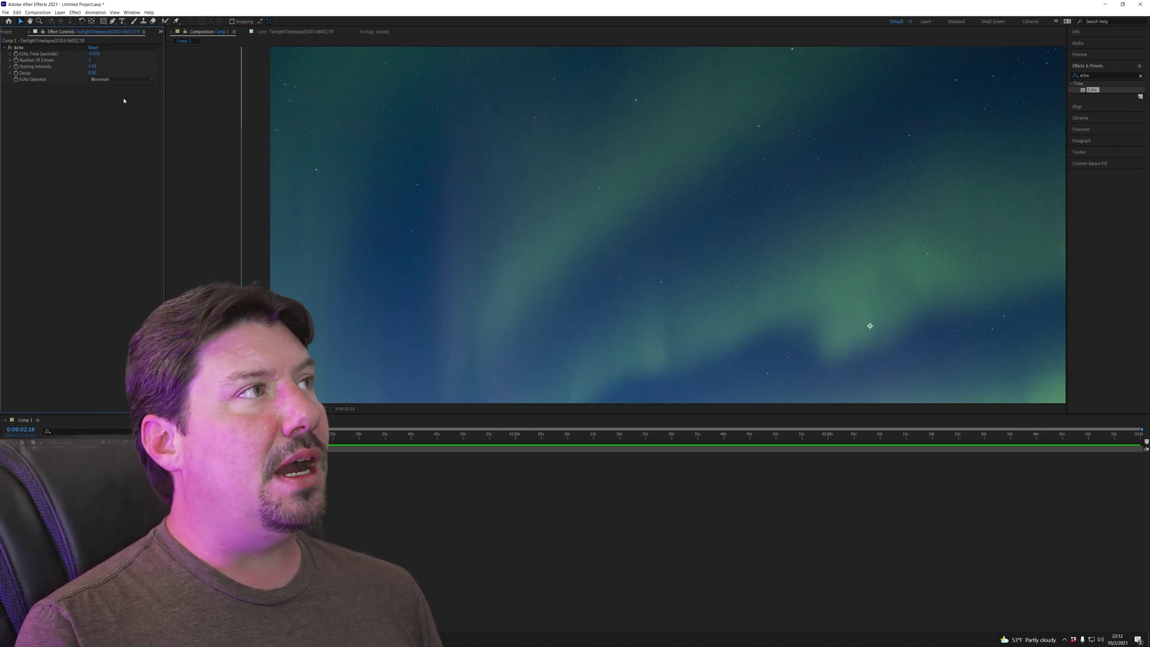
{"action": "left_click", "coordinate": [117, 79]}
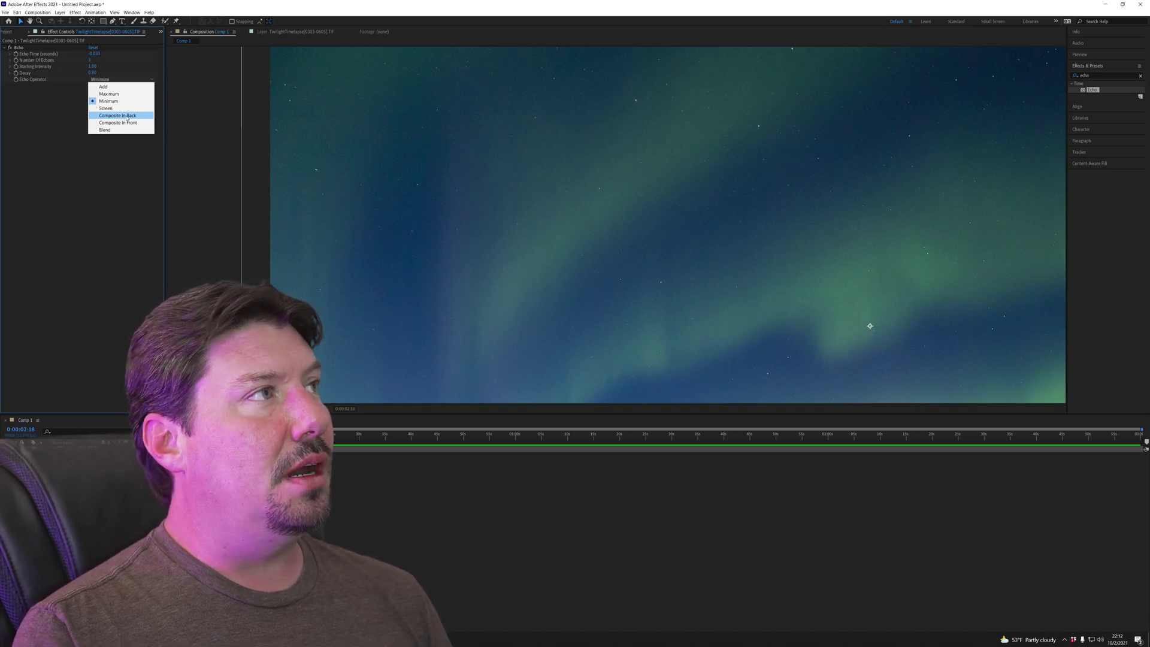
Switch the Echo Operator to Composite In Back and expand Echo Time (seconds).
{"action": "left_click", "coordinate": [127, 116]}
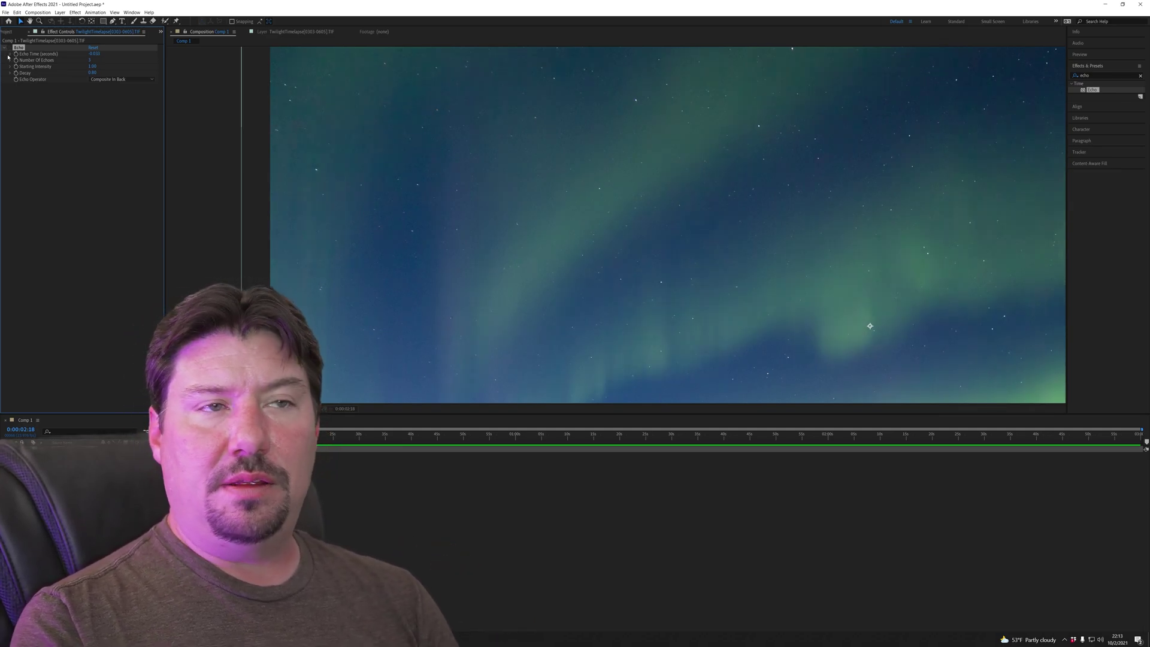
{"action": "left_click", "coordinate": [9, 54]}
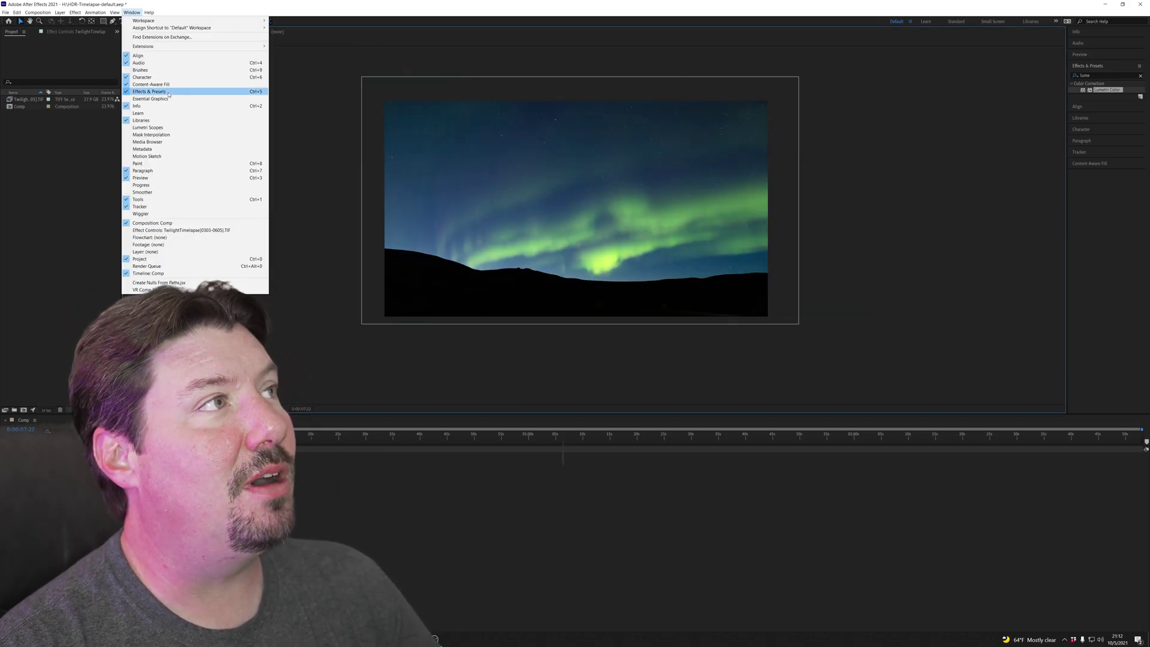
Open the Lumetri Scopes panel beside the aurora Comp 1 viewer.
{"action": "left_click", "coordinate": [148, 128]}
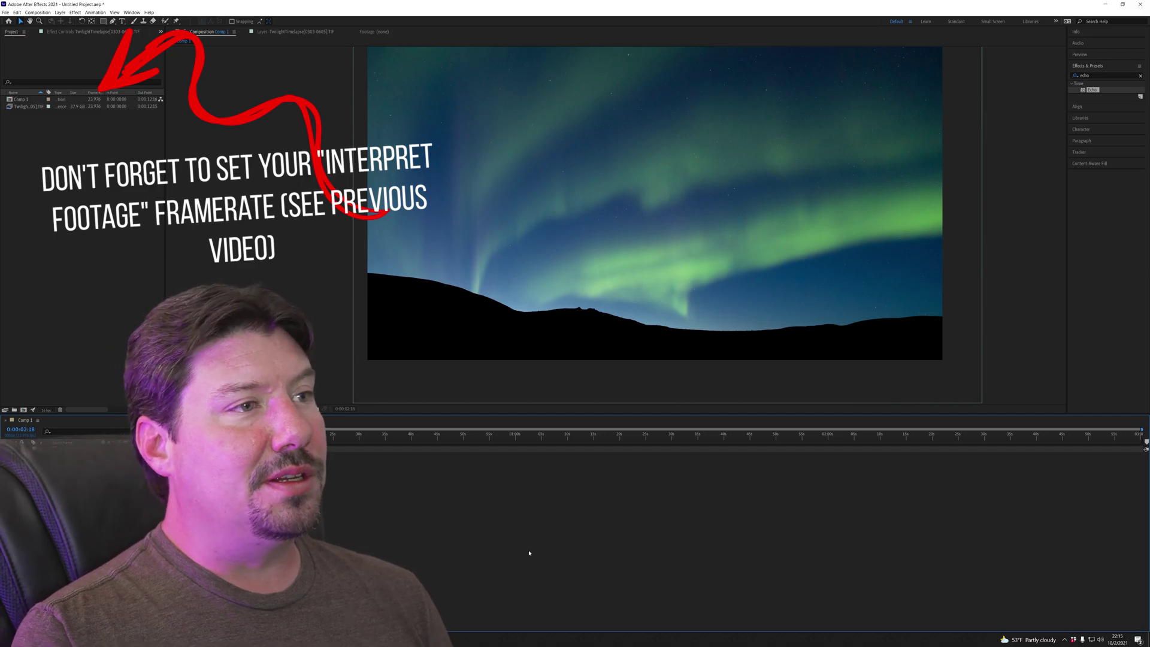
Add Comp 1 to the Adobe Media Encoder queue as an H.264 job.
{"action": "left_click", "coordinate": [5, 12]}
{"action": "left_click", "coordinate": [156, 113]}
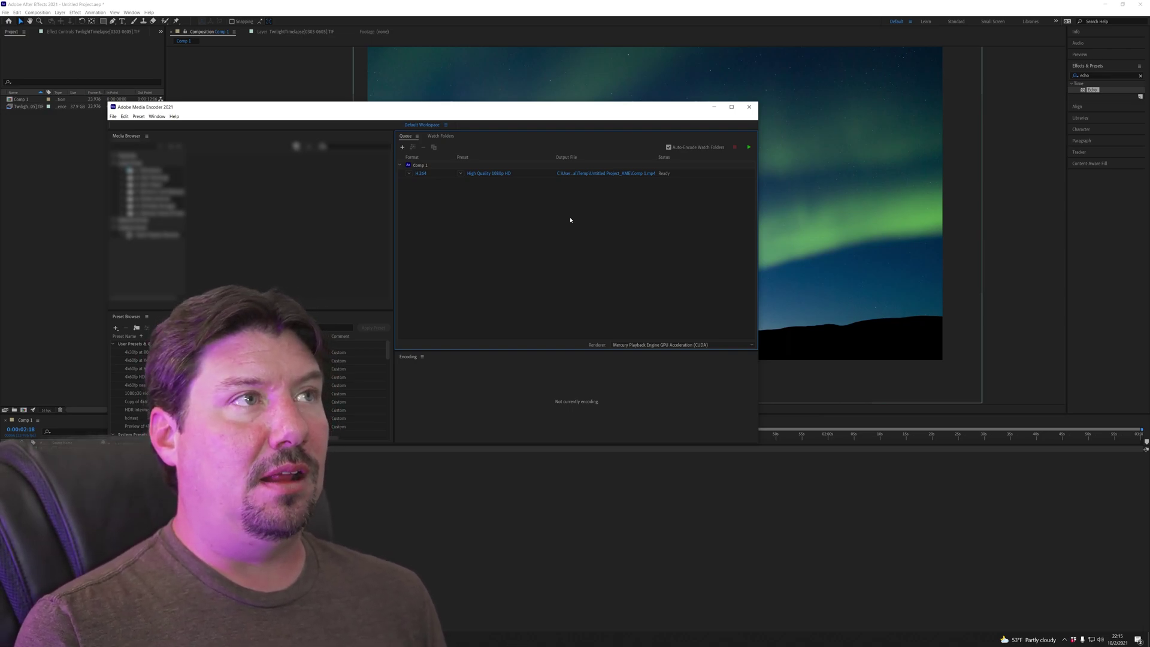
{"action": "left_click", "coordinate": [421, 174]}
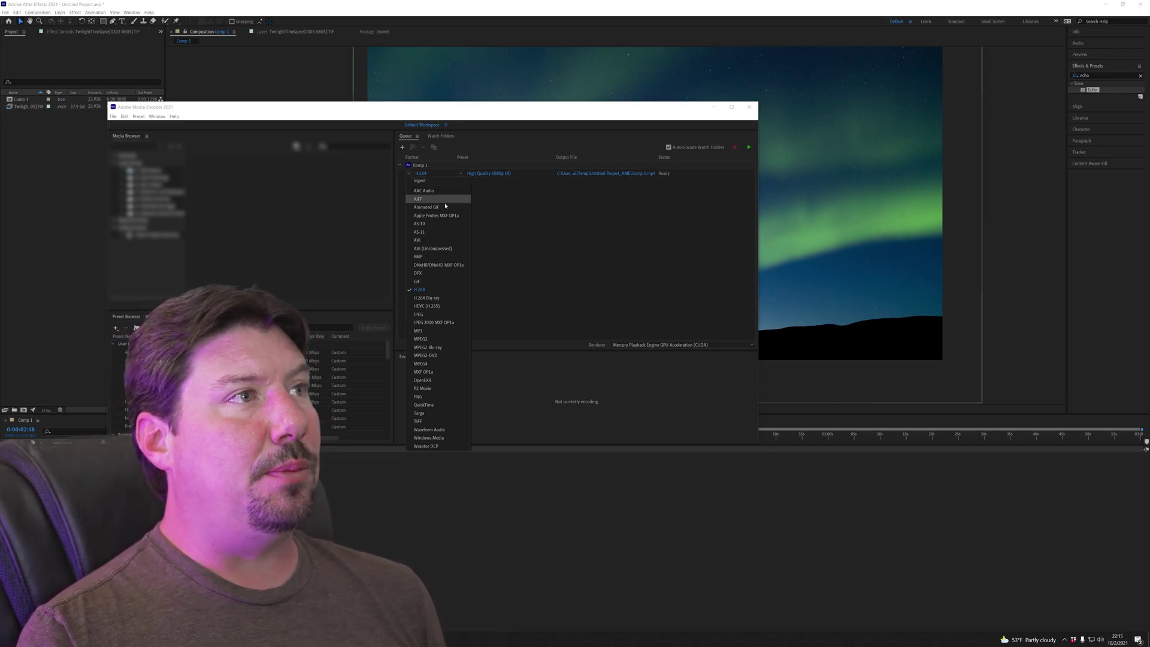
Try Apple ProRes MXF OP1a with ProRes 422 HQ, then keep the job as H.264 Match Source - High bitrate.
{"action": "left_click", "coordinate": [436, 215]}
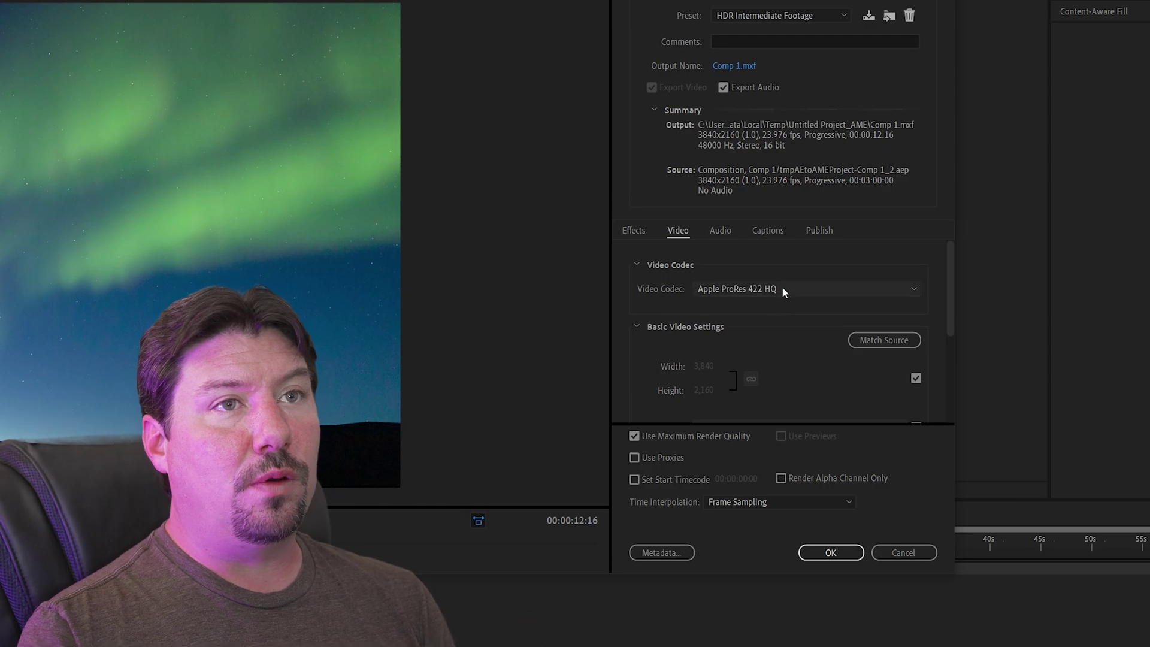
{"action": "left_click", "coordinate": [783, 288]}
{"action": "left_click", "coordinate": [800, 287]}
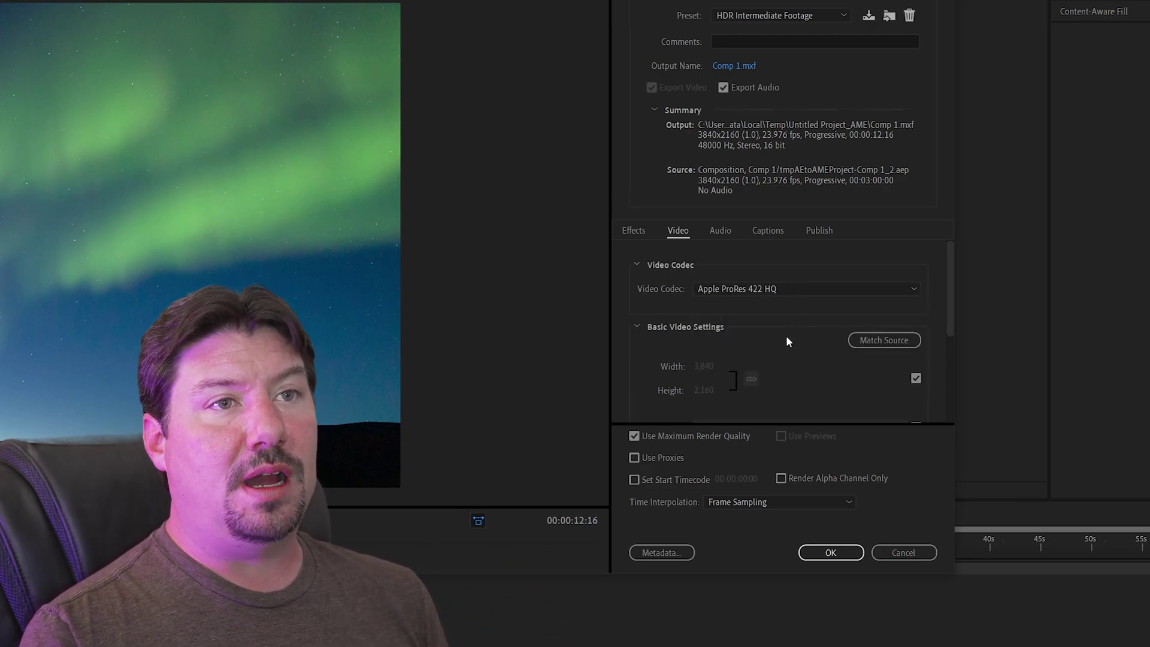
{"action": "scroll", "coordinate": [788, 340], "scroll_direction": "down", "scroll_amount": 4}
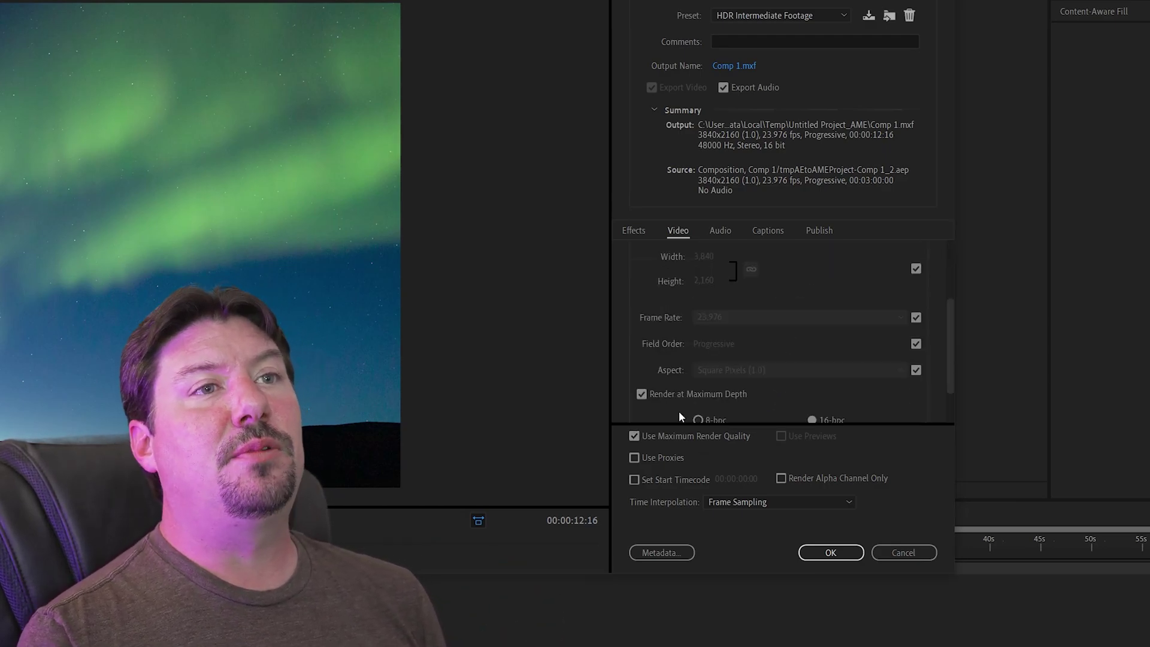
{"action": "scroll", "coordinate": [745, 373], "scroll_direction": "down", "scroll_amount": 2}
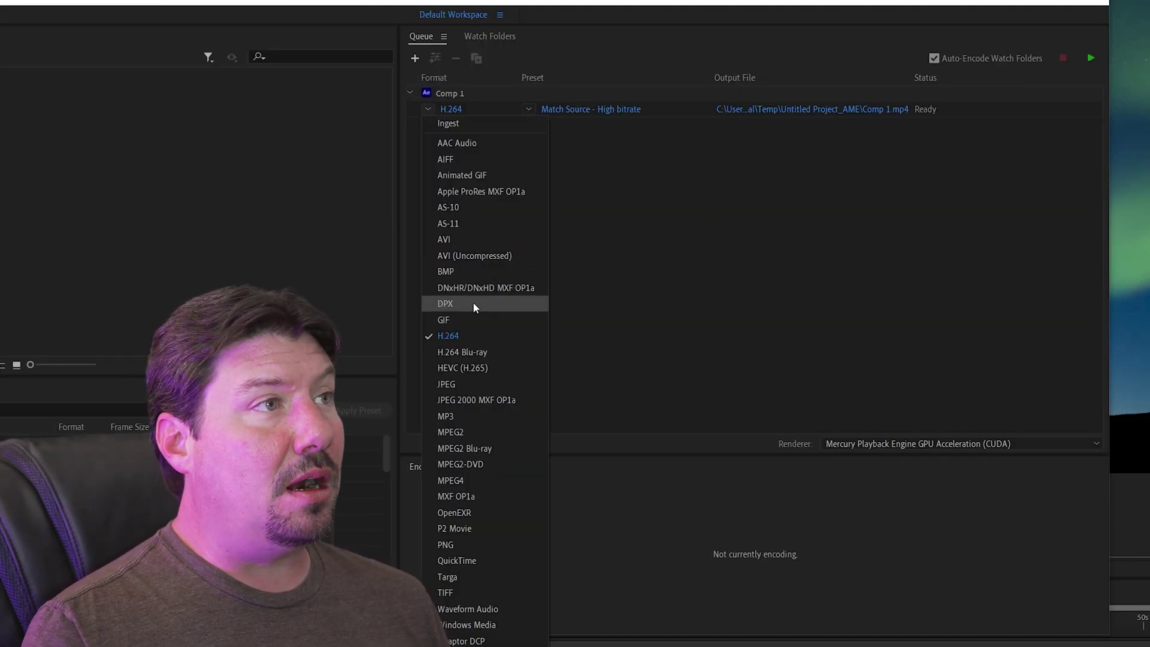
{"action": "left_click", "coordinate": [475, 334]}
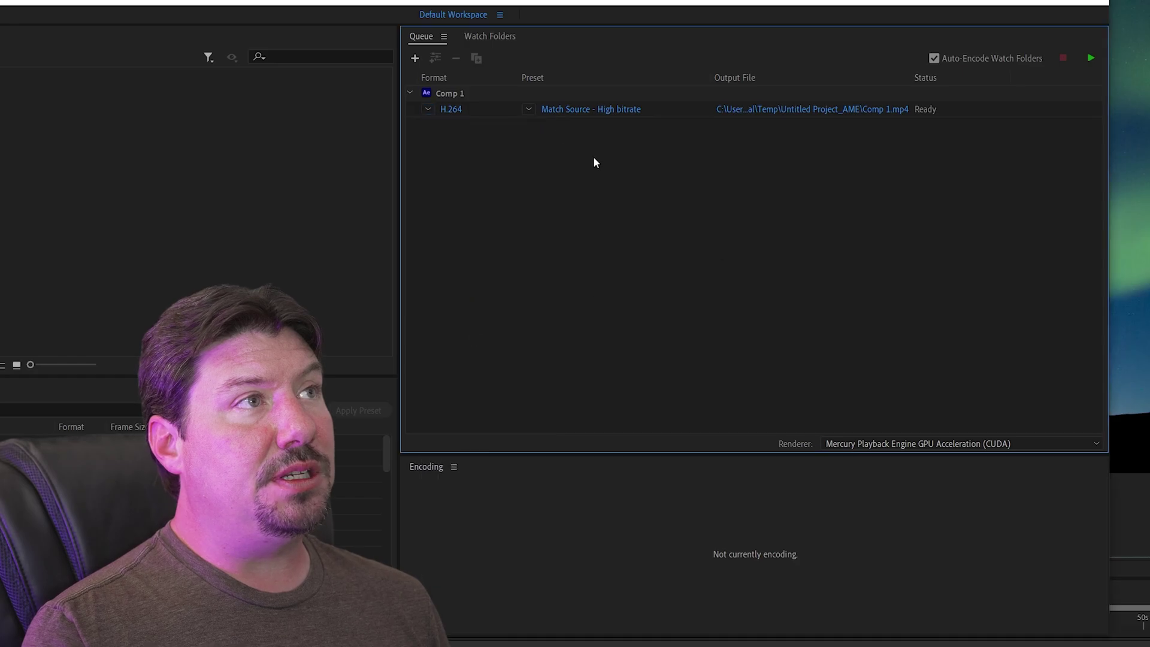
Enable Render at Maximum Depth and switch encoding performance to software encoding.
{"action": "left_click", "coordinate": [563, 108]}
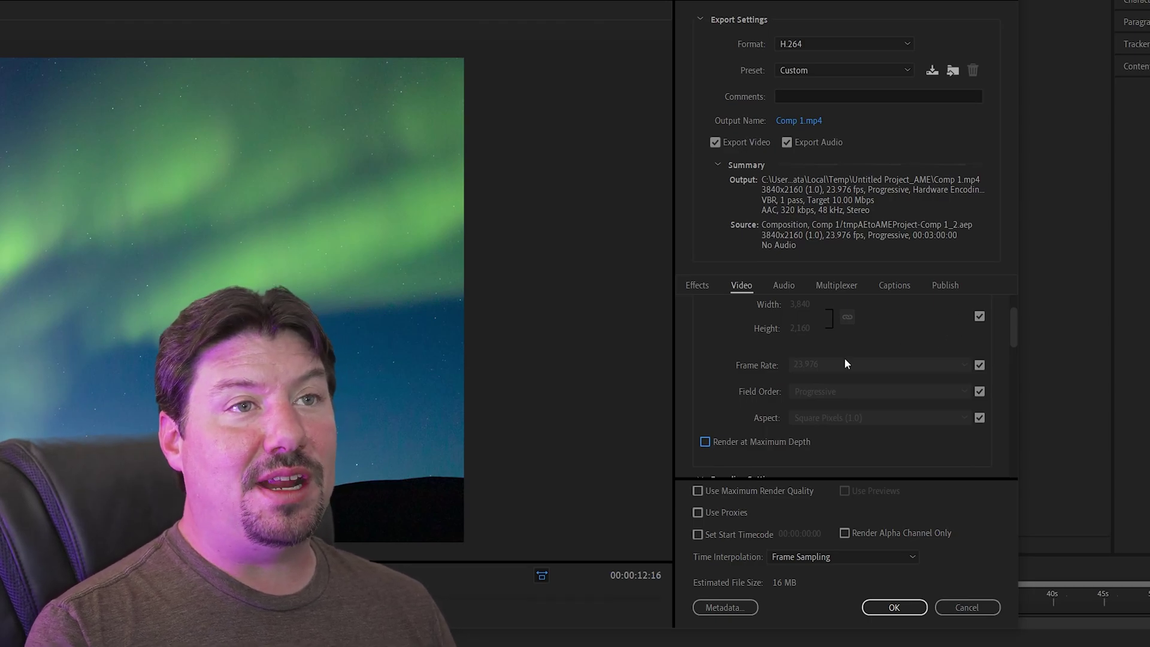
{"action": "left_click", "coordinate": [725, 442]}
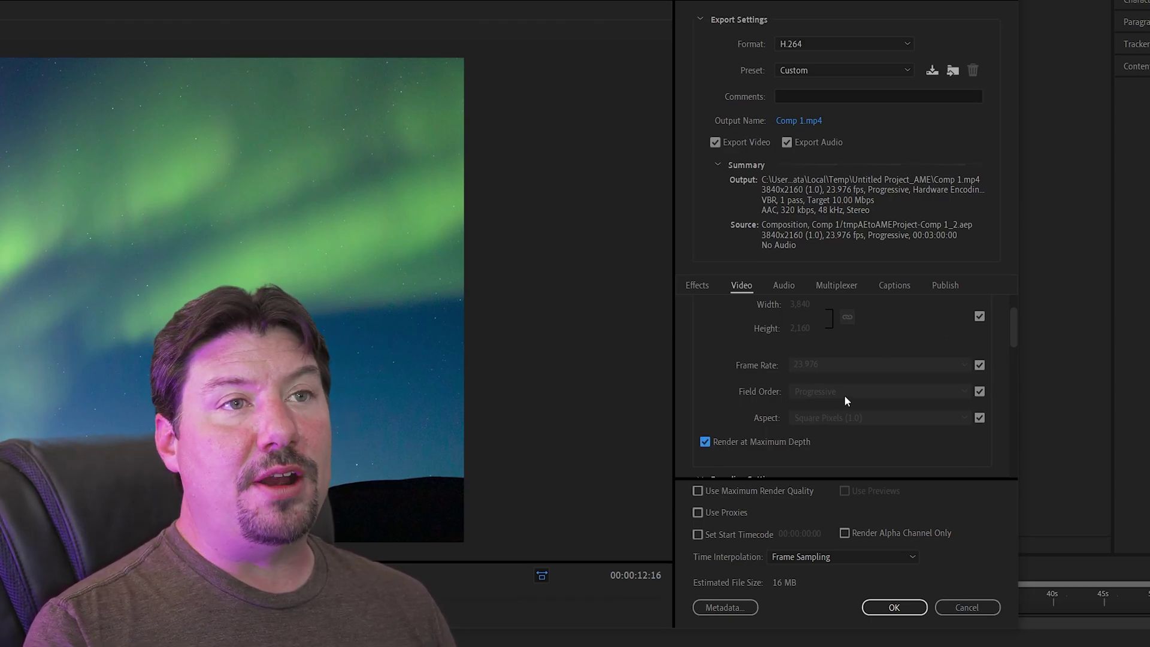
{"action": "scroll", "coordinate": [731, 353], "scroll_direction": "down", "scroll_amount": 1}
{"action": "scroll", "coordinate": [815, 389], "scroll_direction": "down", "scroll_amount": 3}
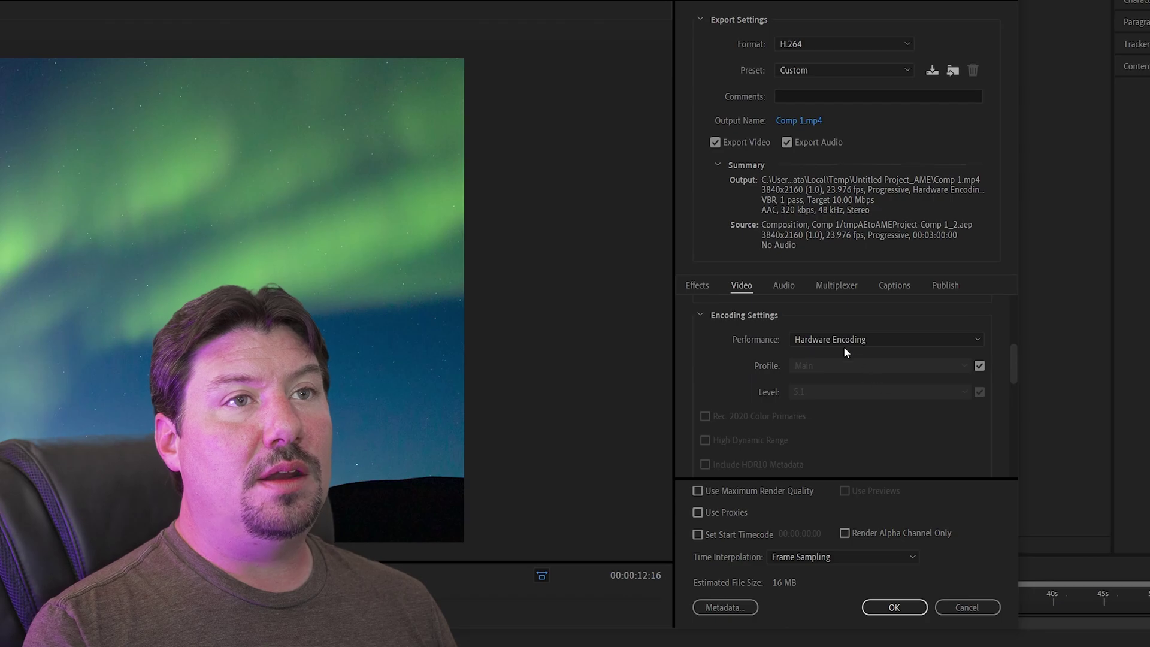
{"action": "left_click", "coordinate": [832, 342]}
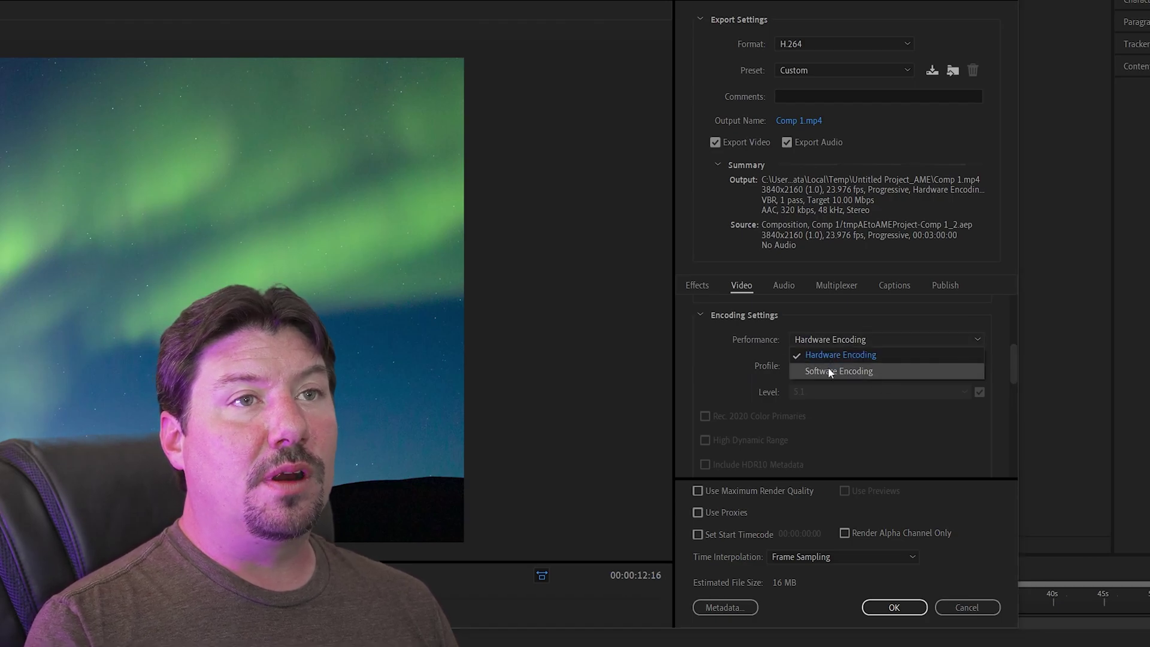
{"action": "left_click", "coordinate": [828, 373]}
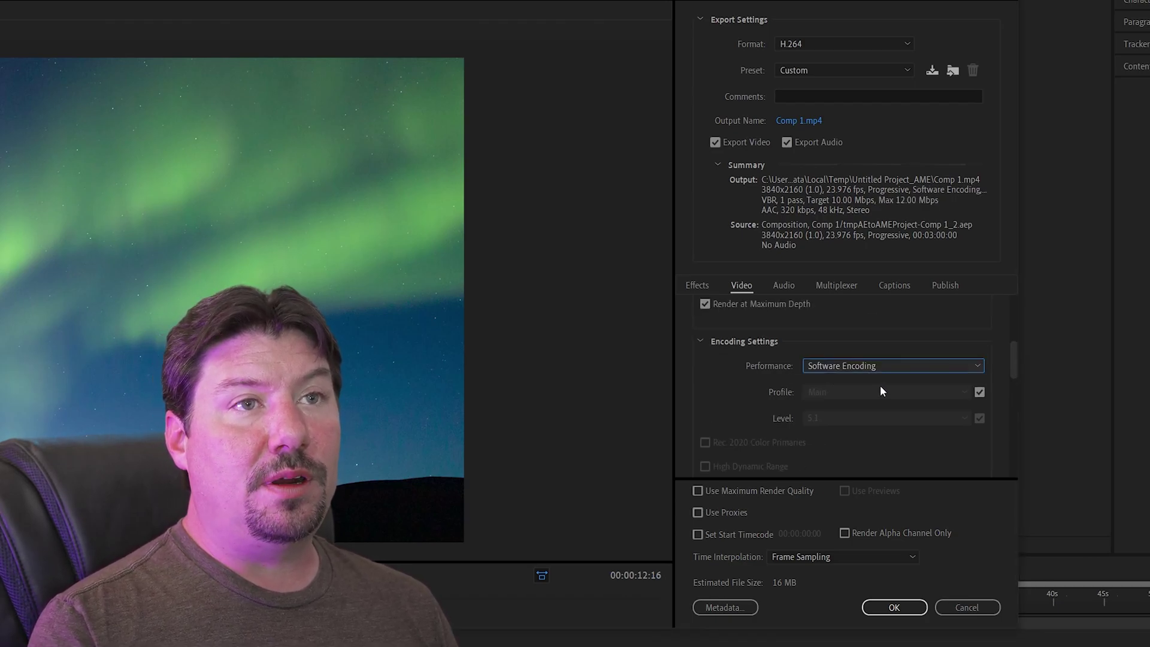
Set the H.264 profile to High10 and the level to Unrestricted.
{"action": "left_click", "coordinate": [979, 392]}
{"action": "left_click", "coordinate": [964, 393]}
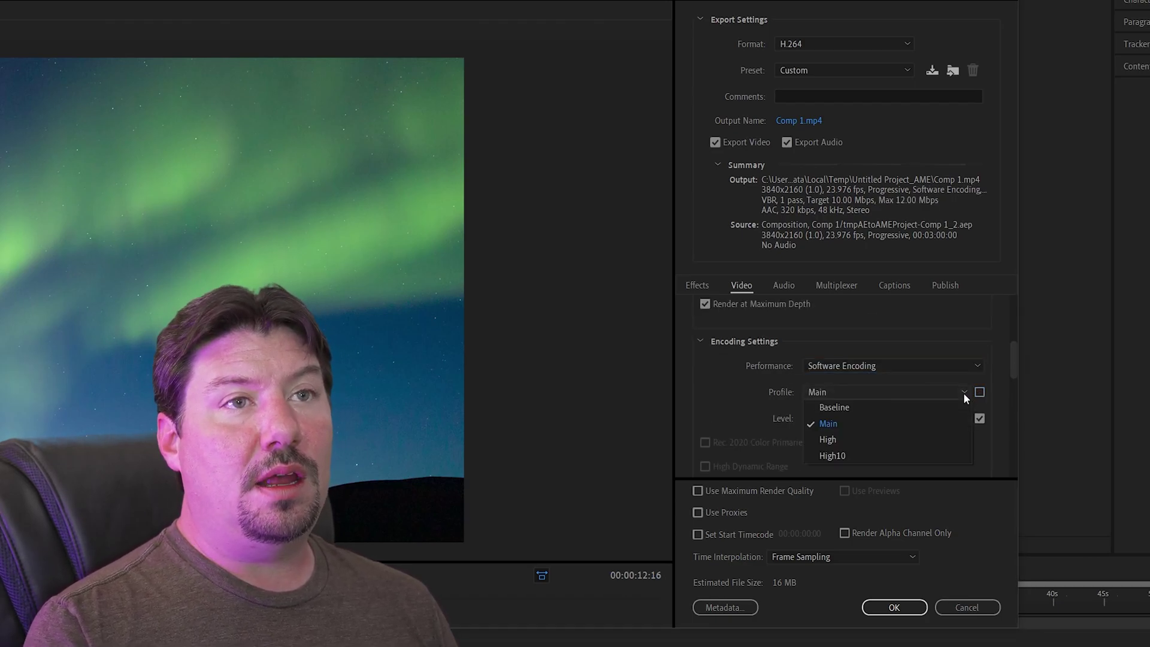
{"action": "left_click", "coordinate": [857, 456]}
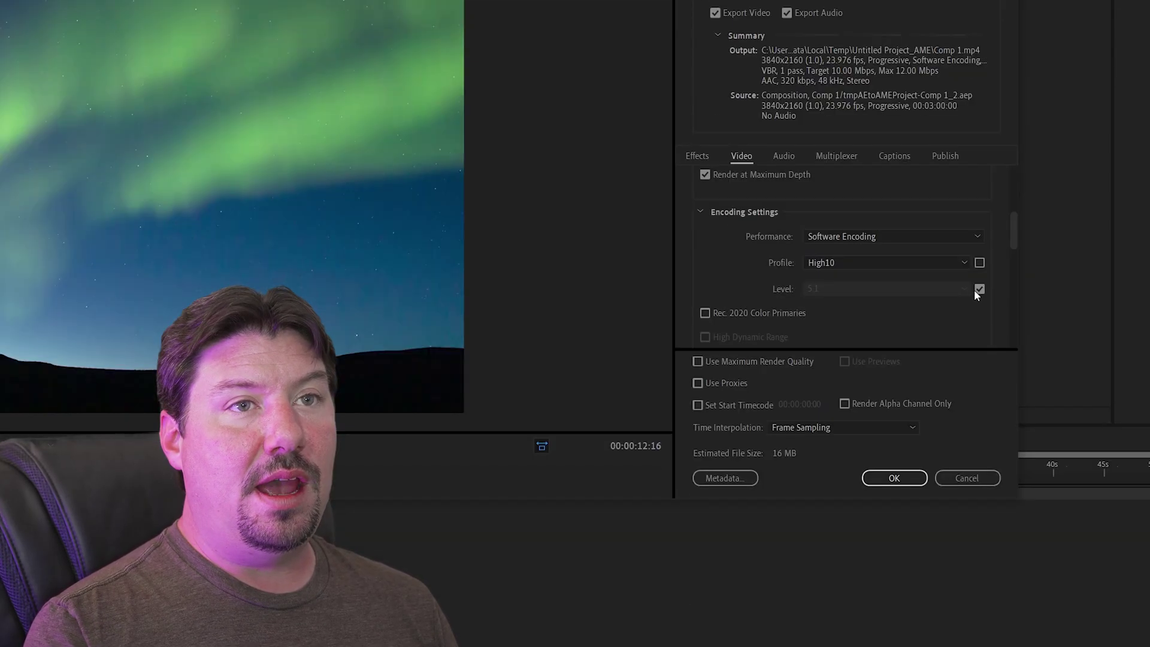
{"action": "left_click", "coordinate": [978, 419]}
{"action": "left_click", "coordinate": [964, 419]}
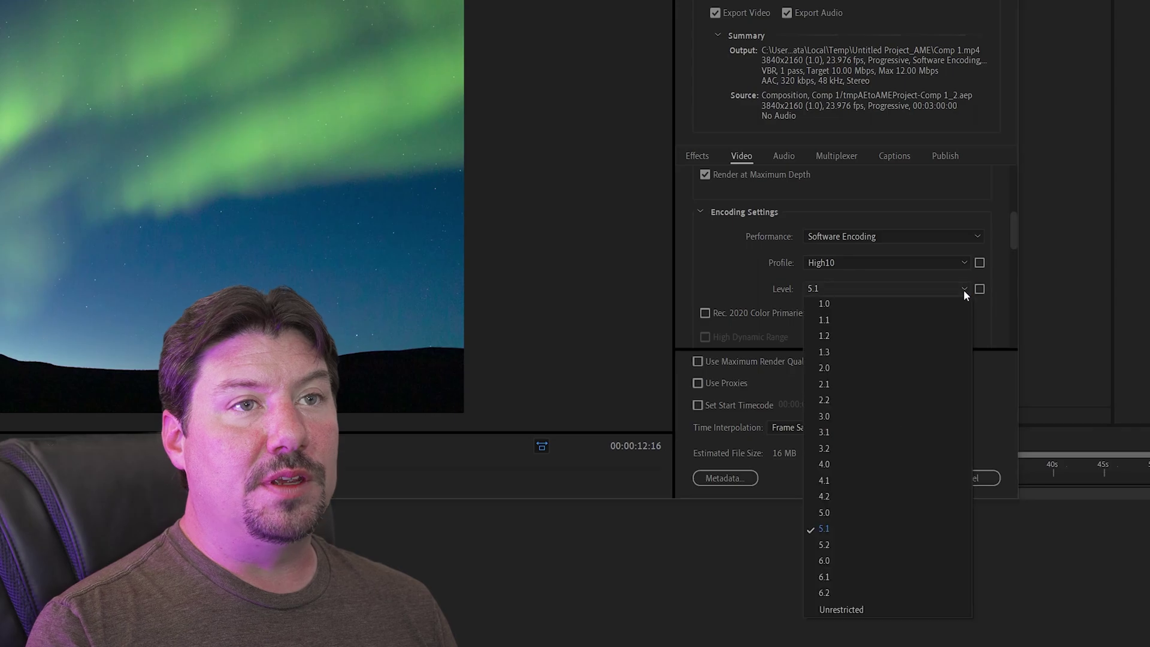
{"action": "key", "text": "Escape"}
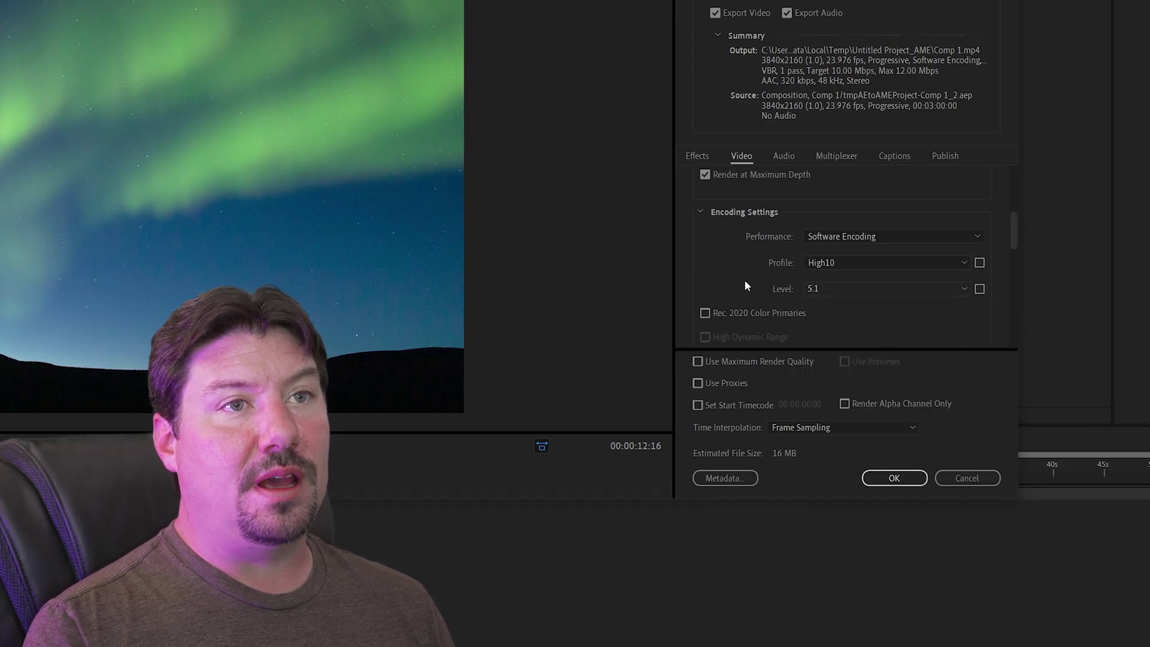
Turn on Rec. 2020 color primaries and include HDR10 metadata.
{"action": "scroll", "coordinate": [779, 269], "scroll_direction": "down", "scroll_amount": 5}
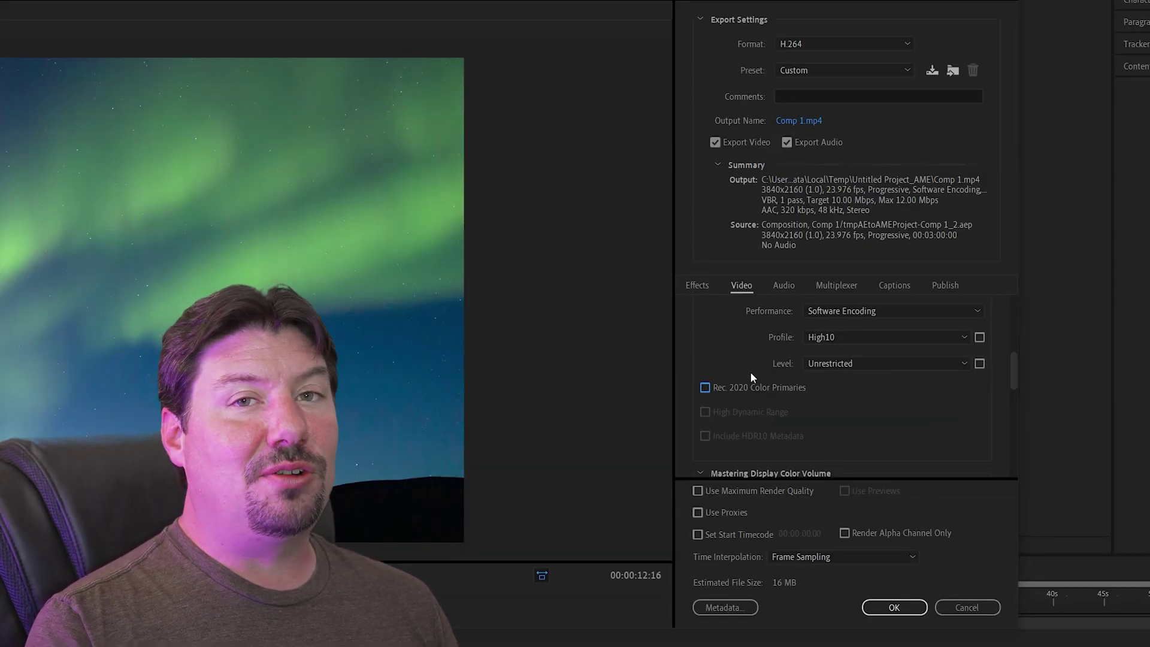
{"action": "left_click", "coordinate": [753, 386]}
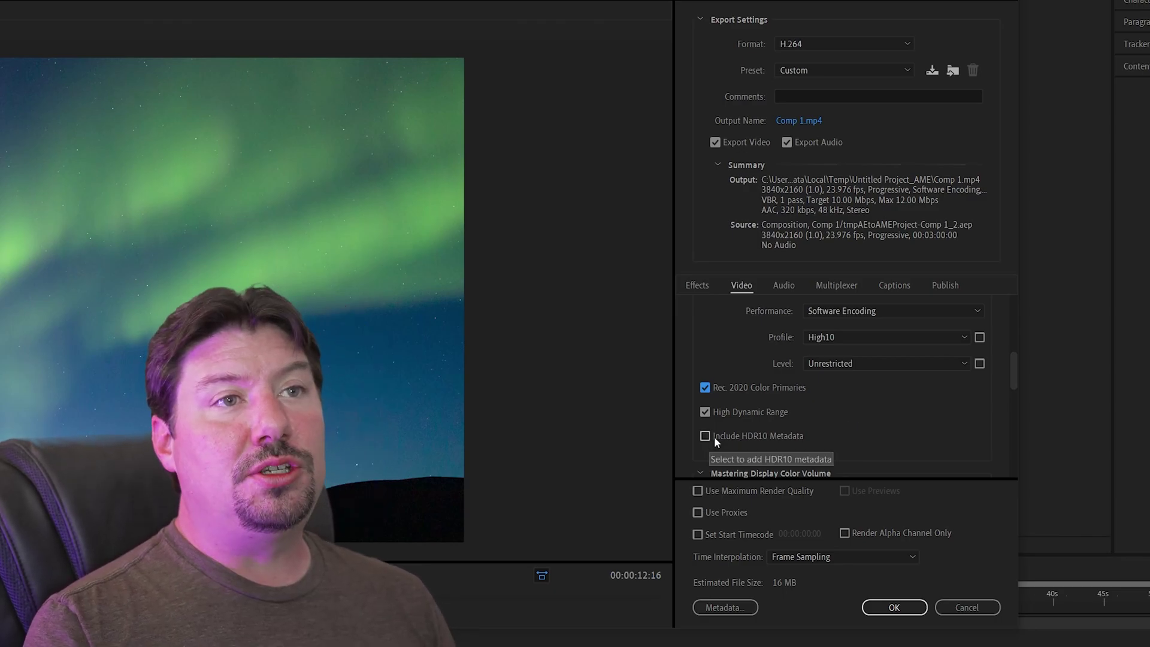
{"action": "left_click", "coordinate": [767, 438]}
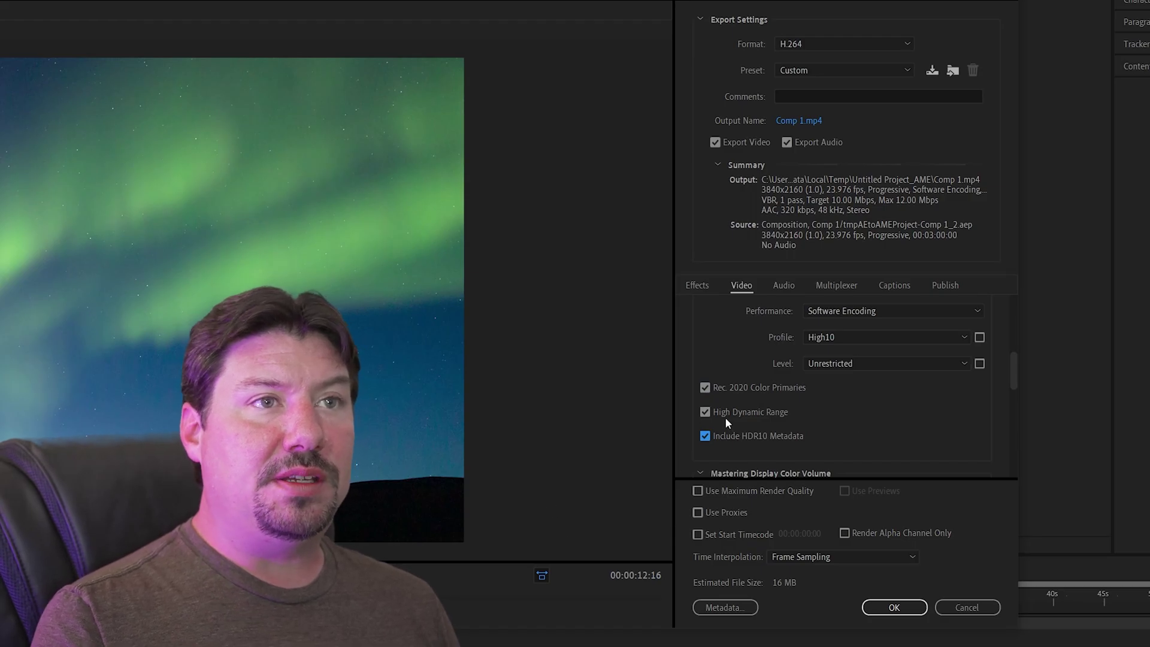
{"action": "left_click", "coordinate": [780, 388]}
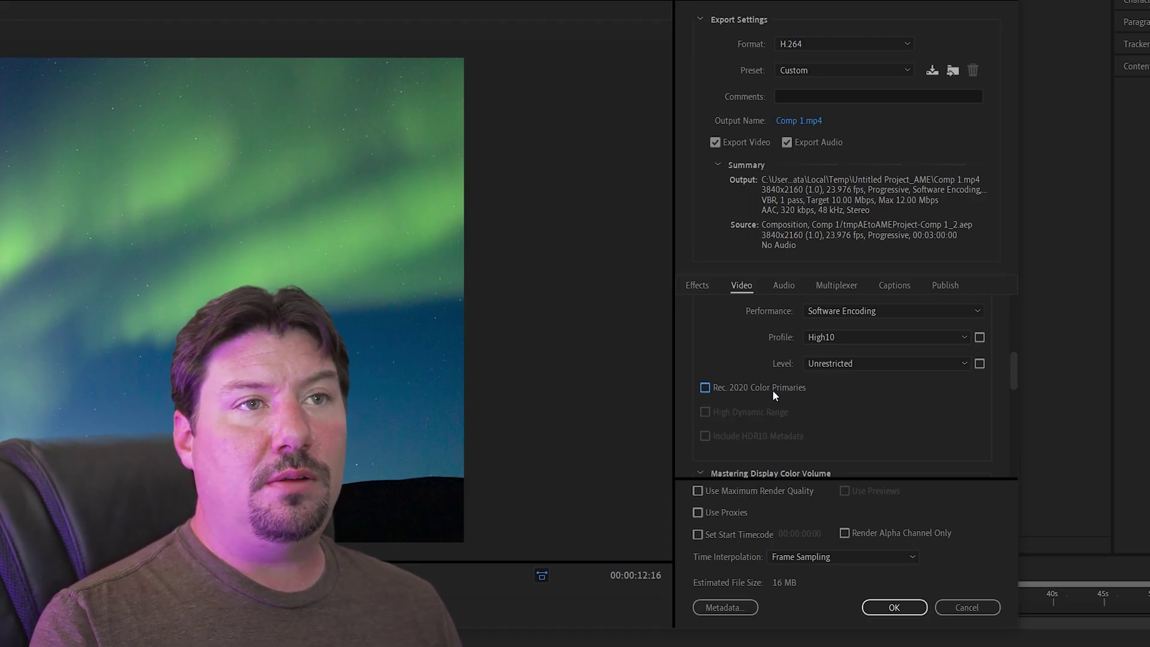
{"action": "left_click", "coordinate": [772, 389]}
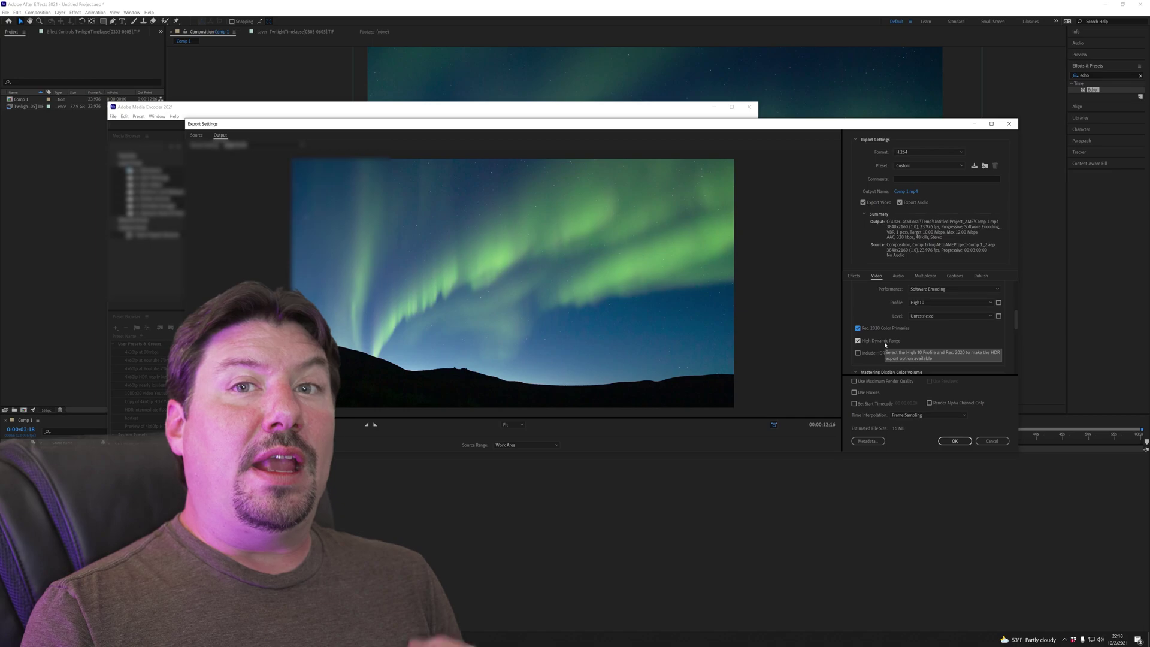
{"action": "left_click", "coordinate": [886, 353]}
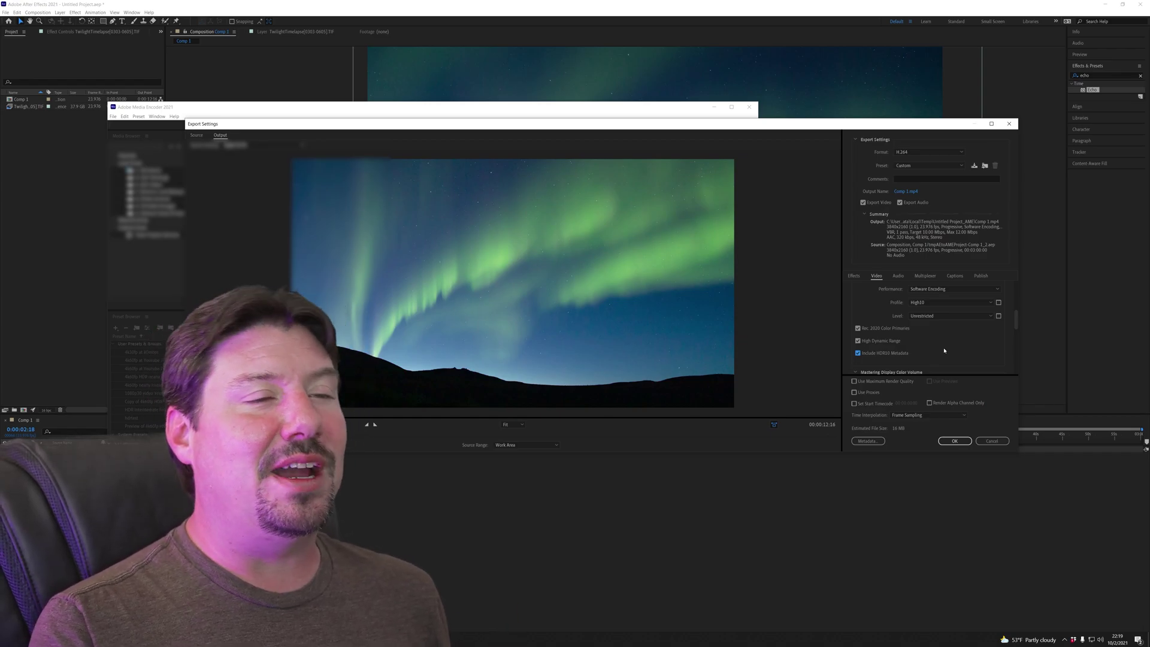
Set bitrate encoding to CBR with an 80 Mbps target and enable Use Maximum Render Quality.
{"action": "scroll", "coordinate": [945, 351], "scroll_direction": "down", "scroll_amount": 5}
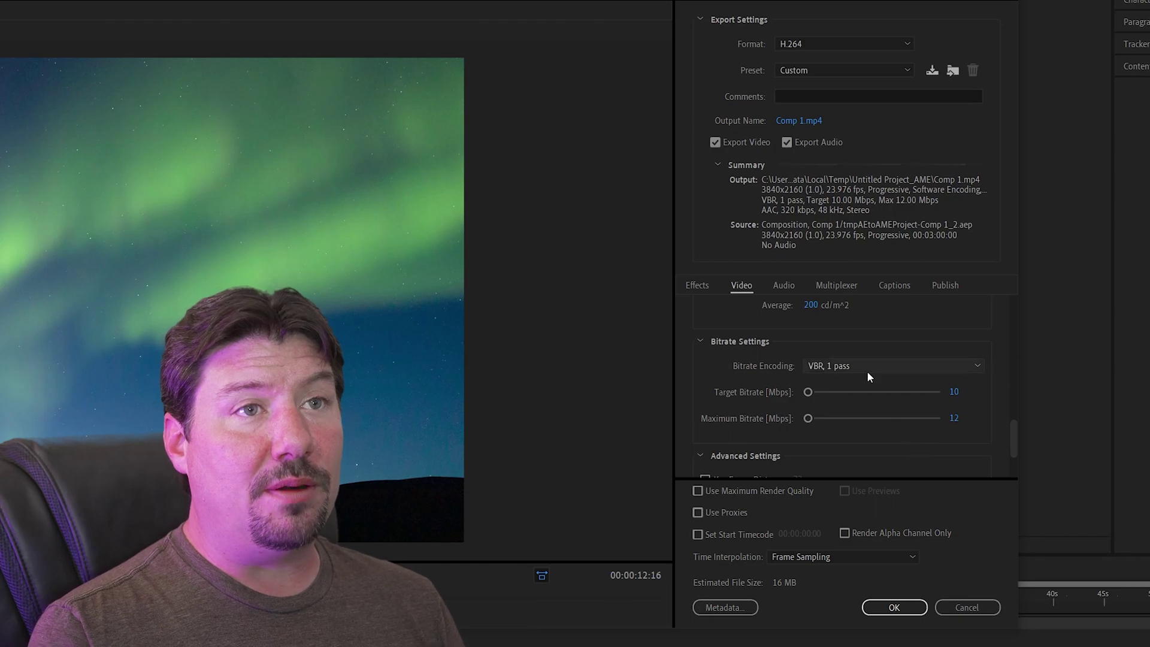
{"action": "left_click", "coordinate": [867, 368]}
{"action": "left_click", "coordinate": [835, 382]}
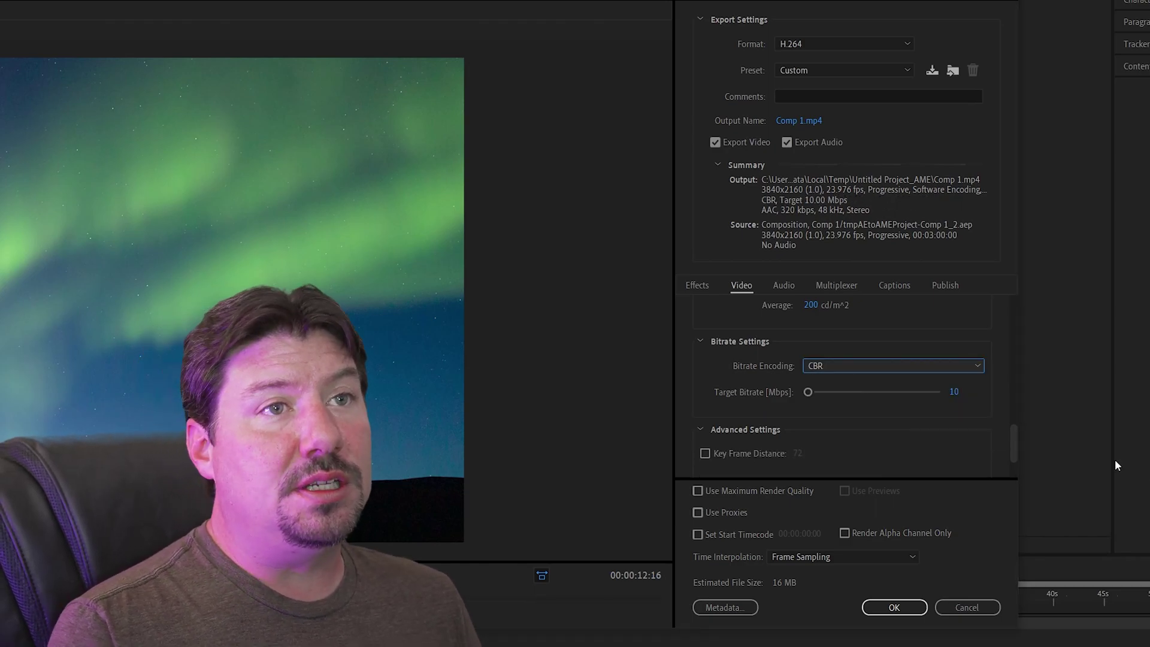
{"action": "left_click", "coordinate": [953, 392]}
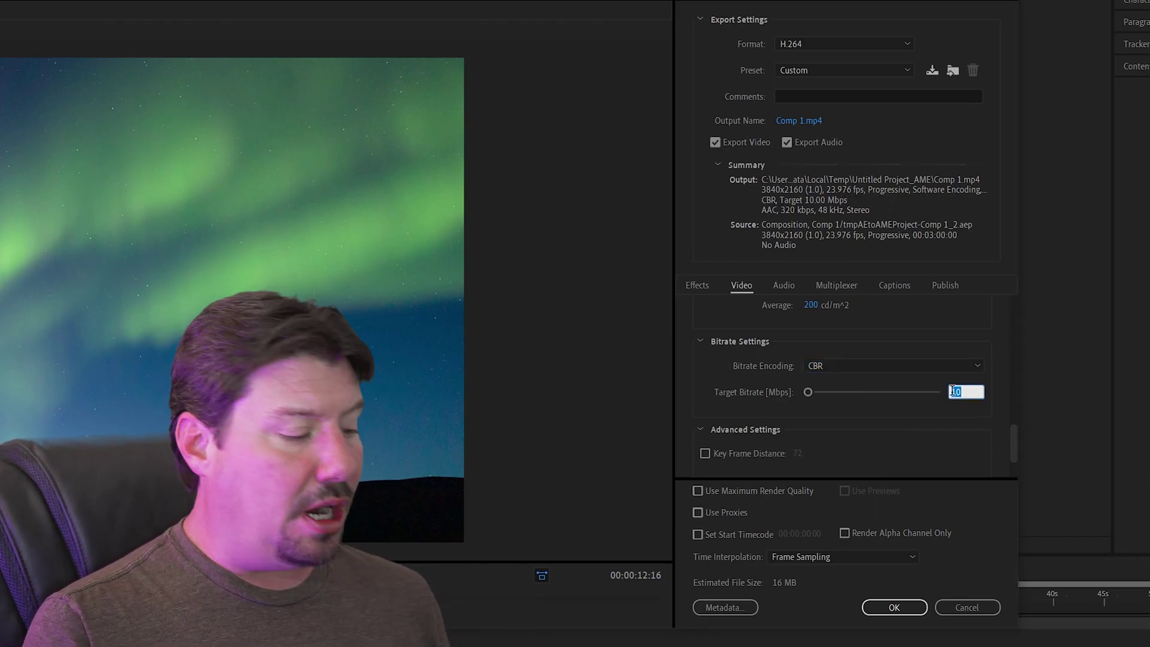
{"action": "type", "text": "40"}
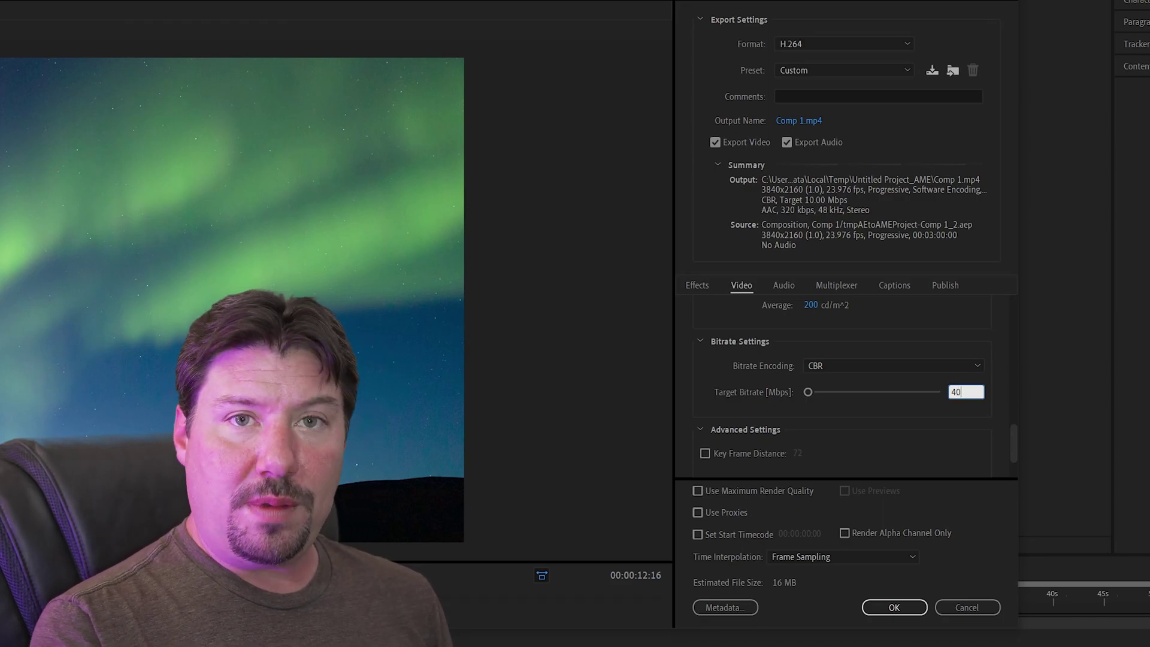
{"action": "key", "text": "BackSpace"}
{"action": "key", "text": "BackSpace"}
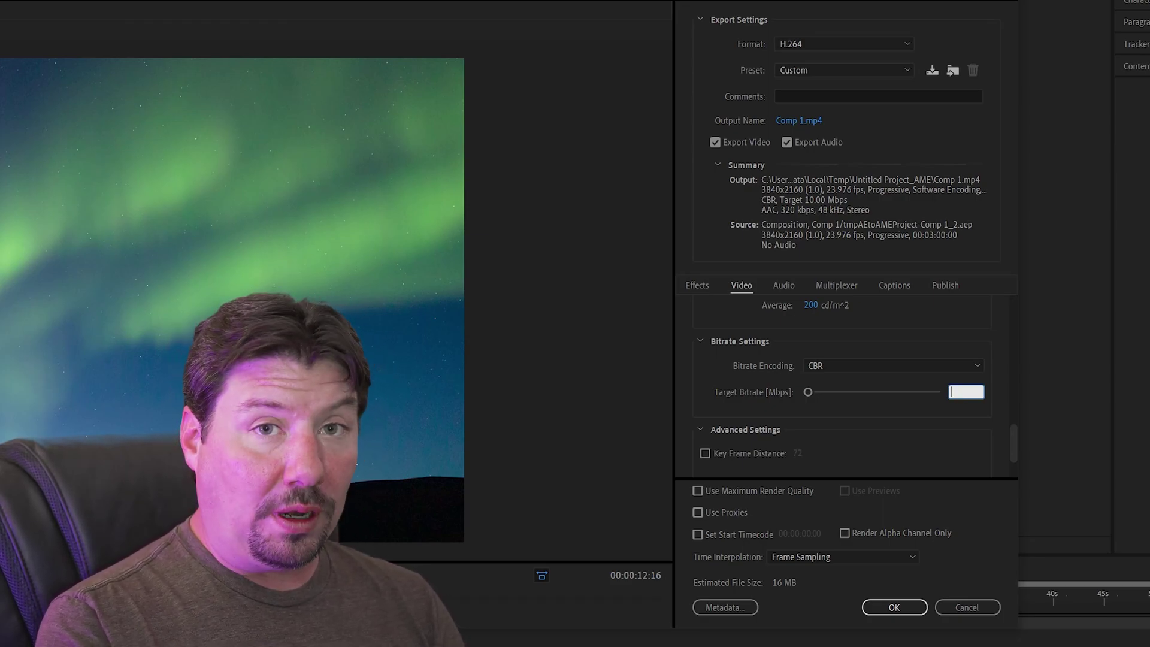
{"action": "type", "text": "80"}
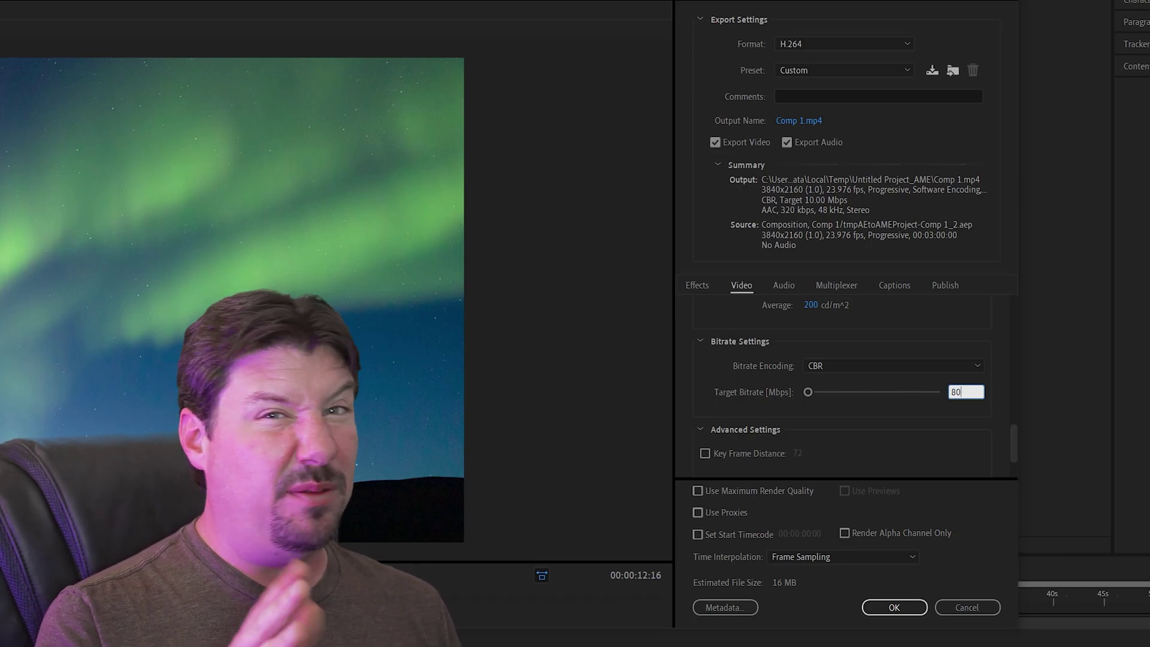
{"action": "scroll", "coordinate": [928, 455], "scroll_direction": "down", "scroll_amount": 2}
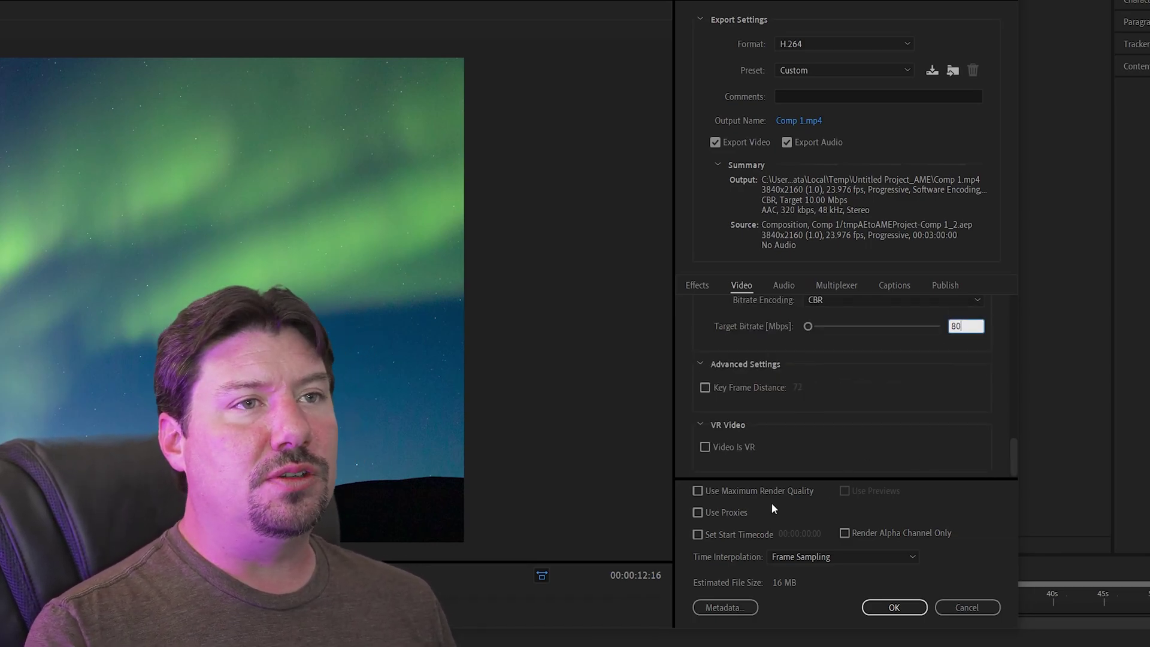
{"action": "left_click", "coordinate": [746, 489]}
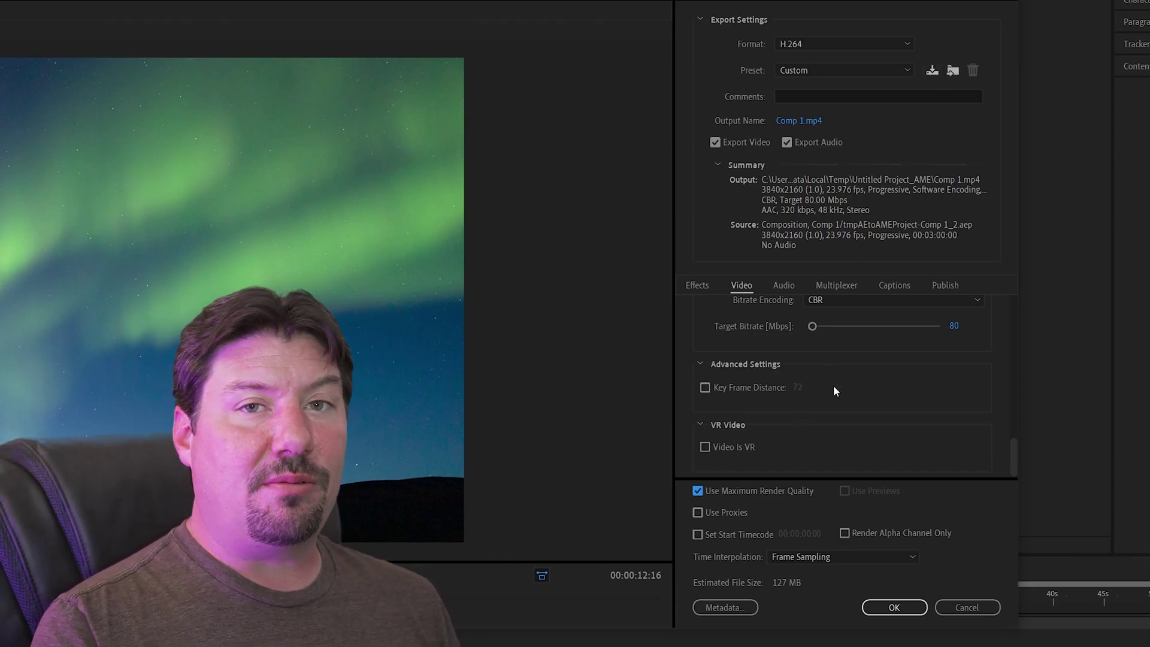
{"action": "scroll", "coordinate": [833, 394], "scroll_direction": "up", "scroll_amount": 5}
{"action": "scroll", "coordinate": [844, 361], "scroll_direction": "up", "scroll_amount": 5}
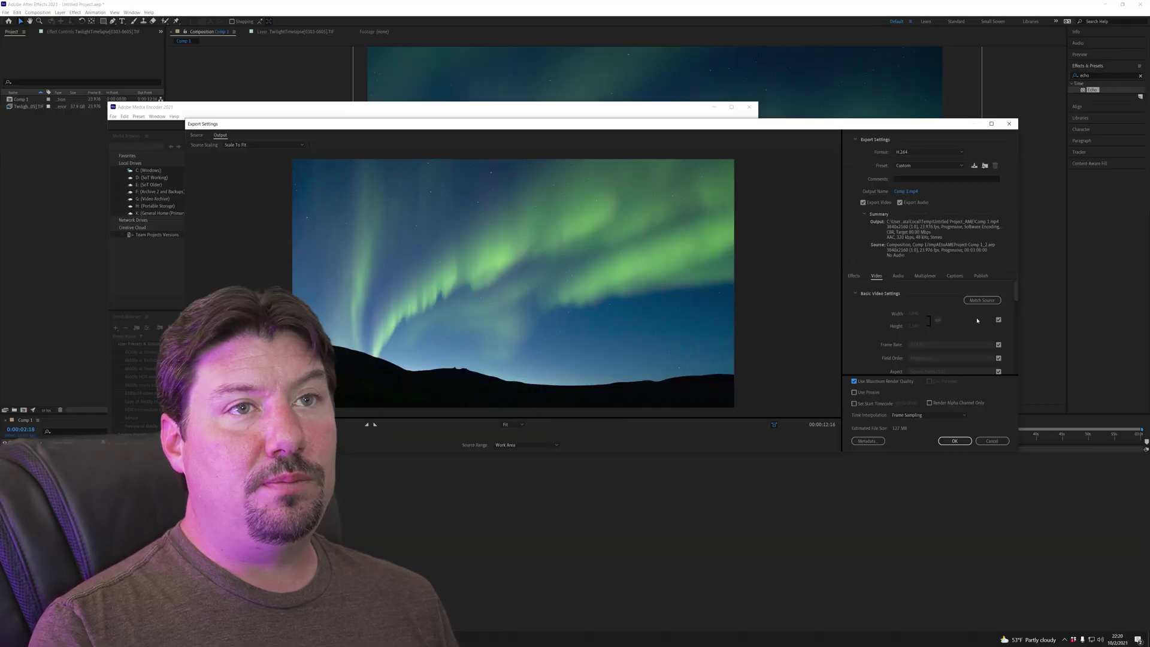
{"action": "scroll", "coordinate": [899, 411], "scroll_direction": "up", "scroll_amount": 2}
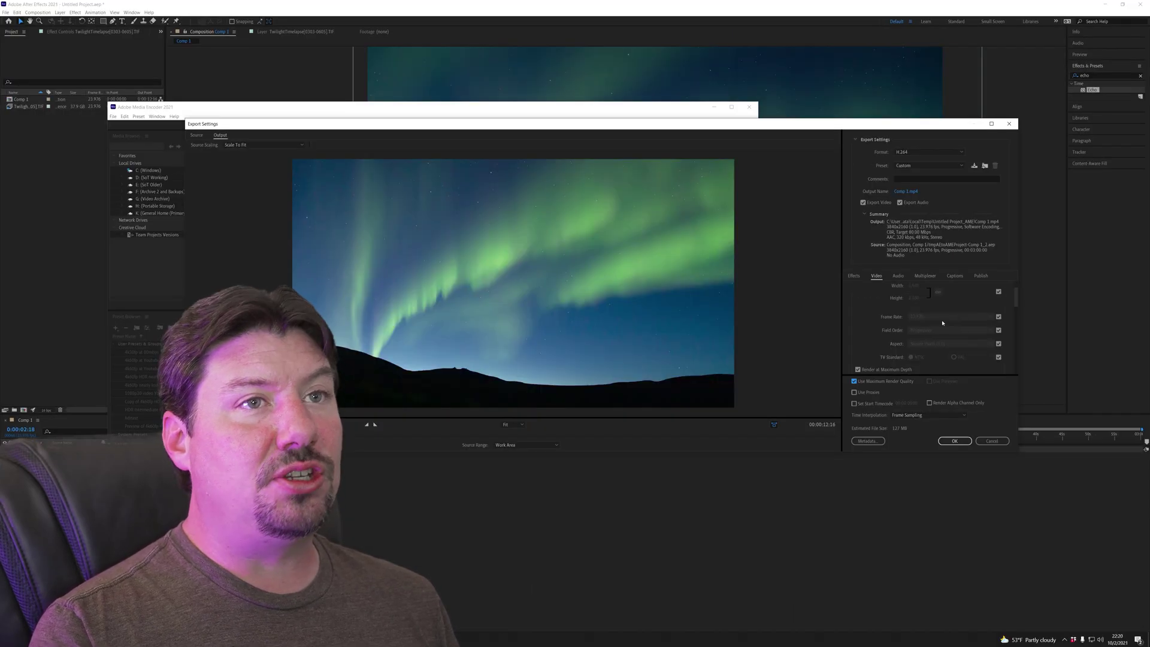
{"action": "scroll", "coordinate": [949, 345], "scroll_direction": "down", "scroll_amount": 3}
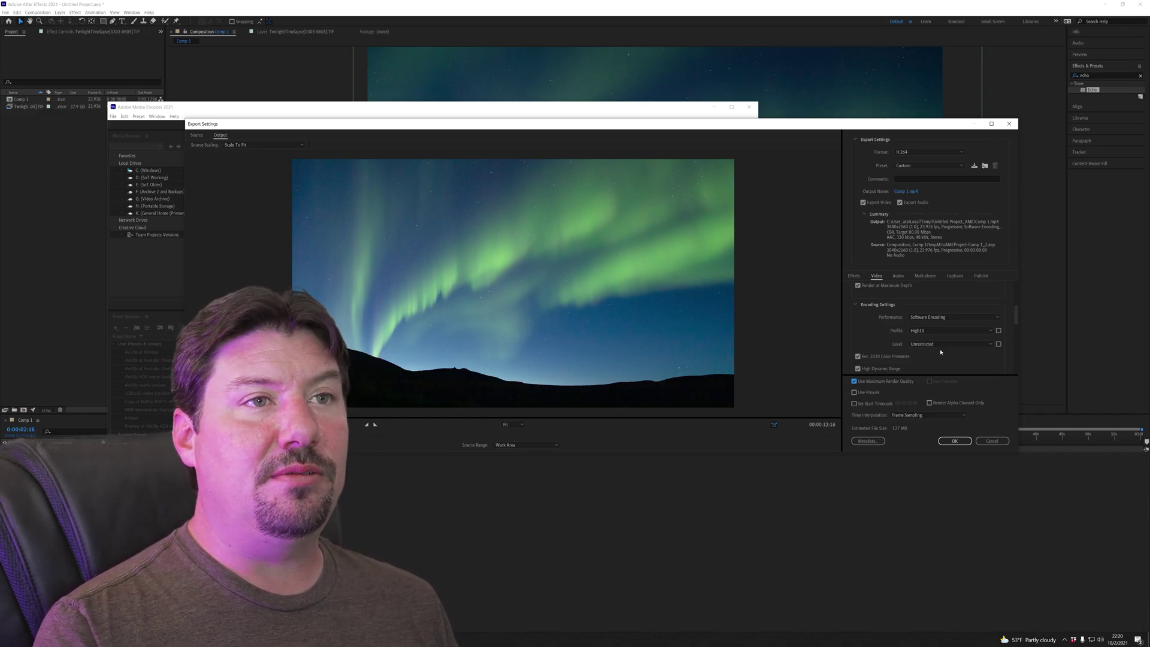
{"action": "scroll", "coordinate": [941, 353], "scroll_direction": "down", "scroll_amount": 2}
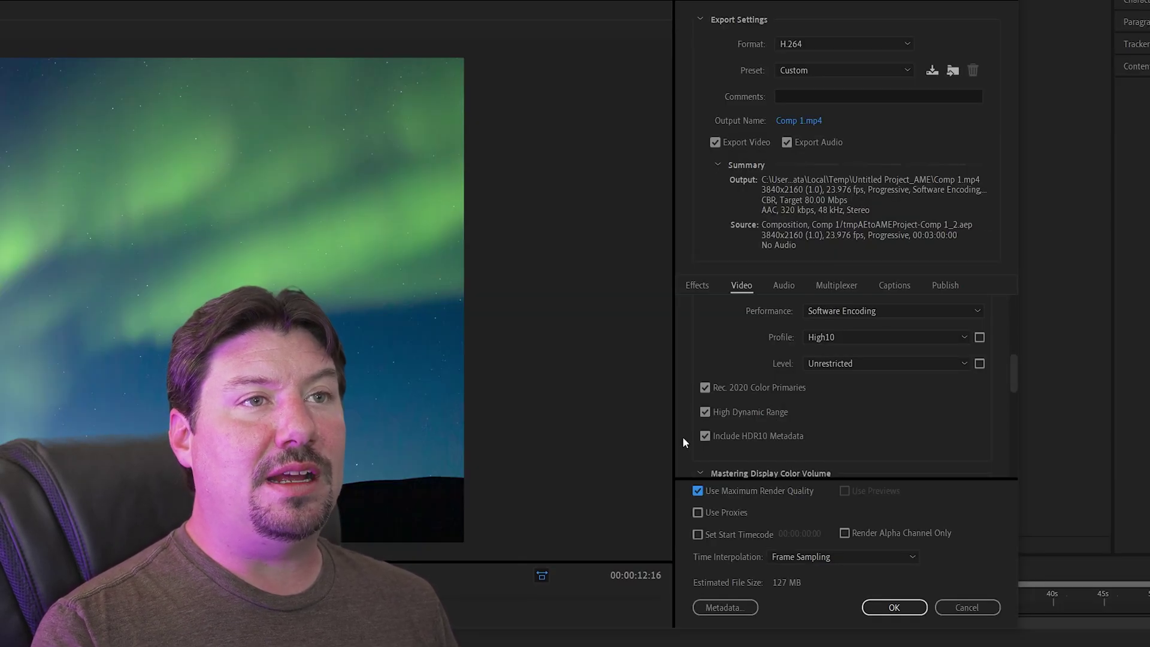
{"action": "scroll", "coordinate": [875, 414], "scroll_direction": "down", "scroll_amount": 5}
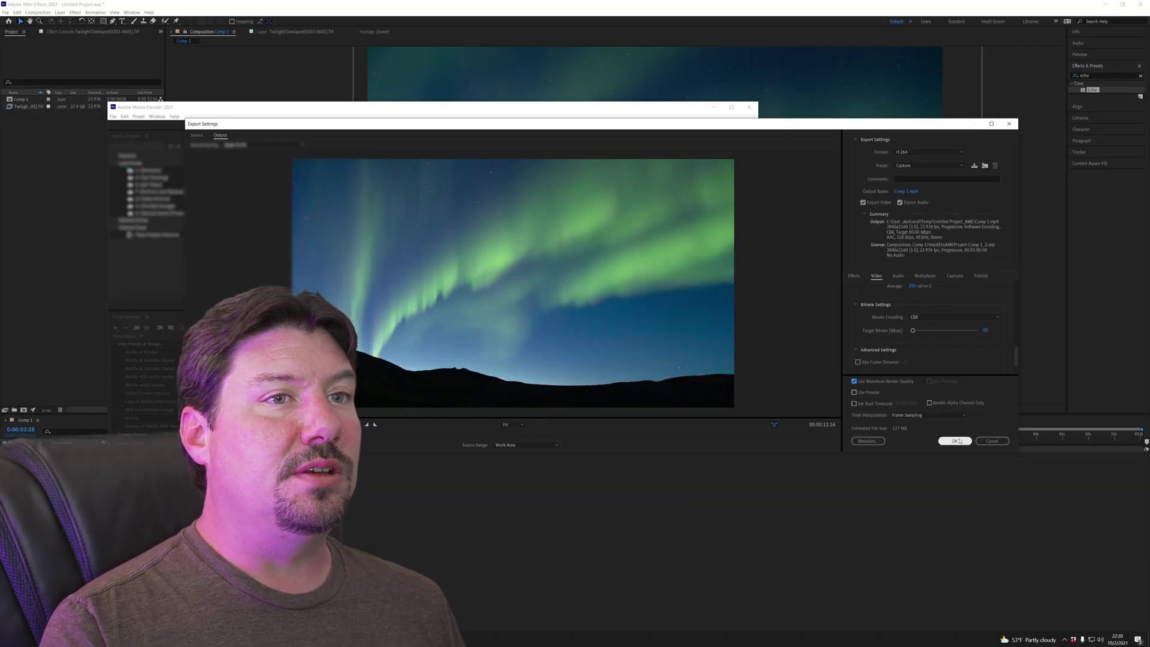
{"action": "left_click", "coordinate": [894, 607]}
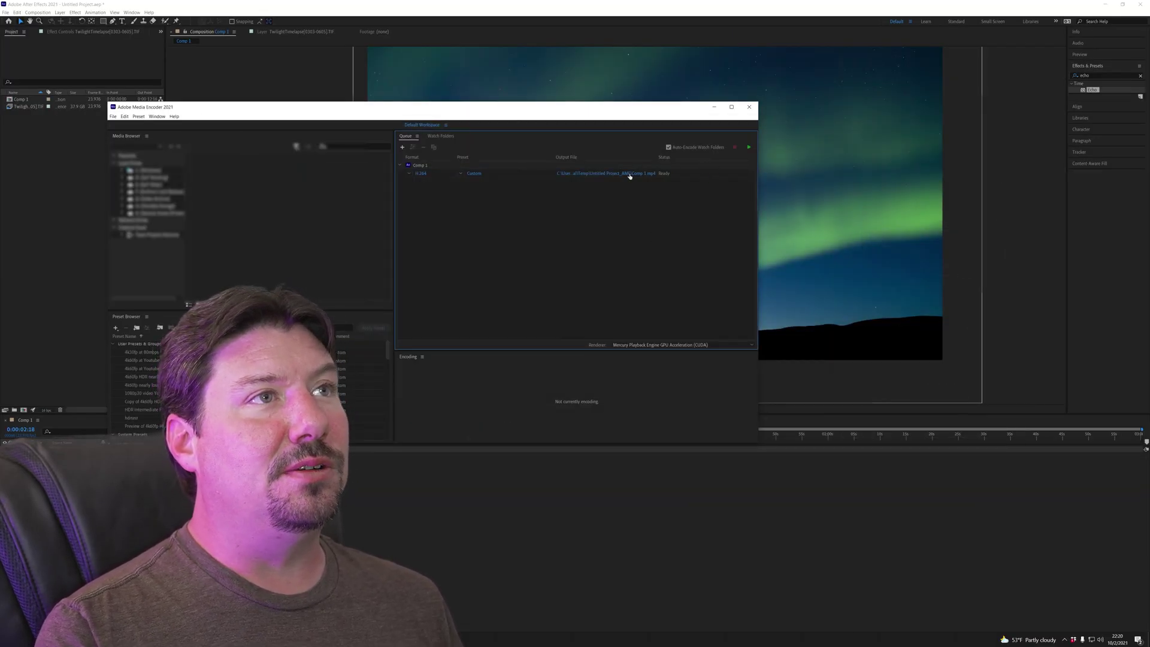
Save the output as HDRVIDEO.mp4 in the Twilight folder.
{"action": "left_click", "coordinate": [607, 174]}
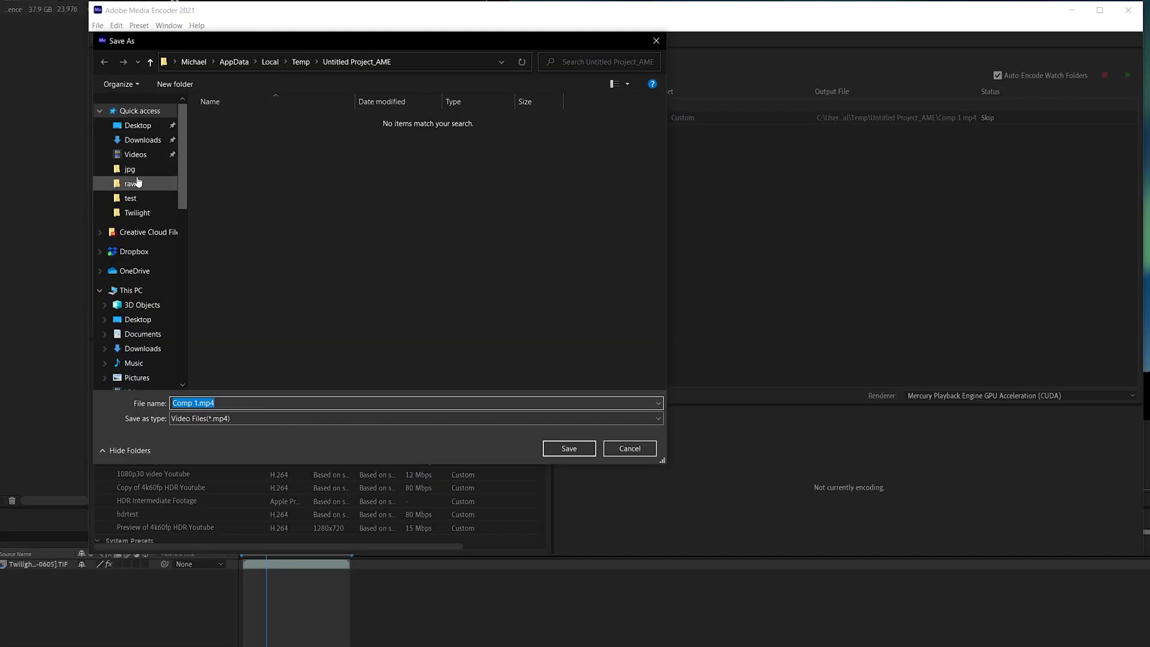
{"action": "left_click", "coordinate": [136, 213]}
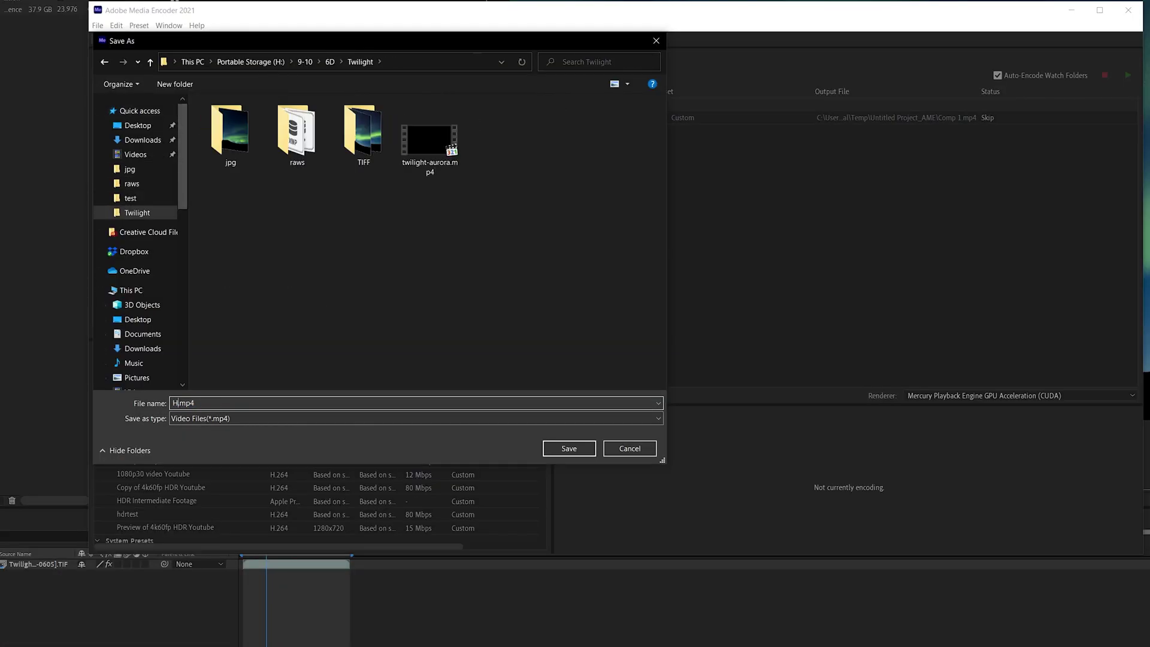
{"action": "type", "text": "O"}
{"action": "key", "text": "Return"}
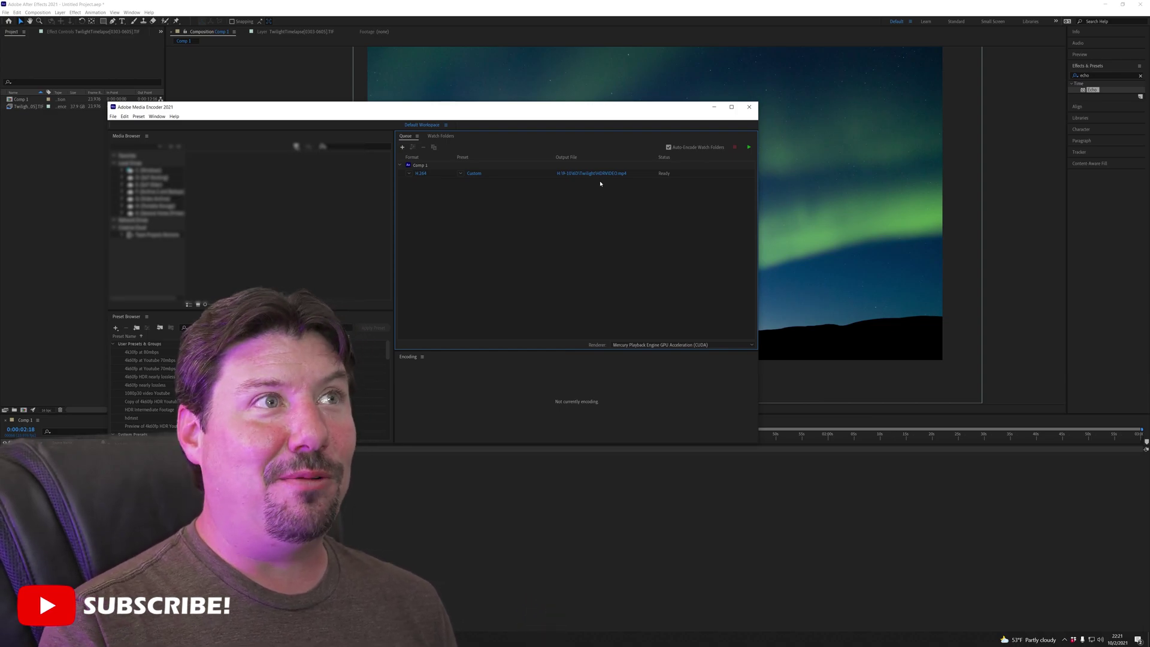
Start the queue to encode Comp 1 to HDRVIDEO.mp4.
{"action": "key", "text": "Return"}
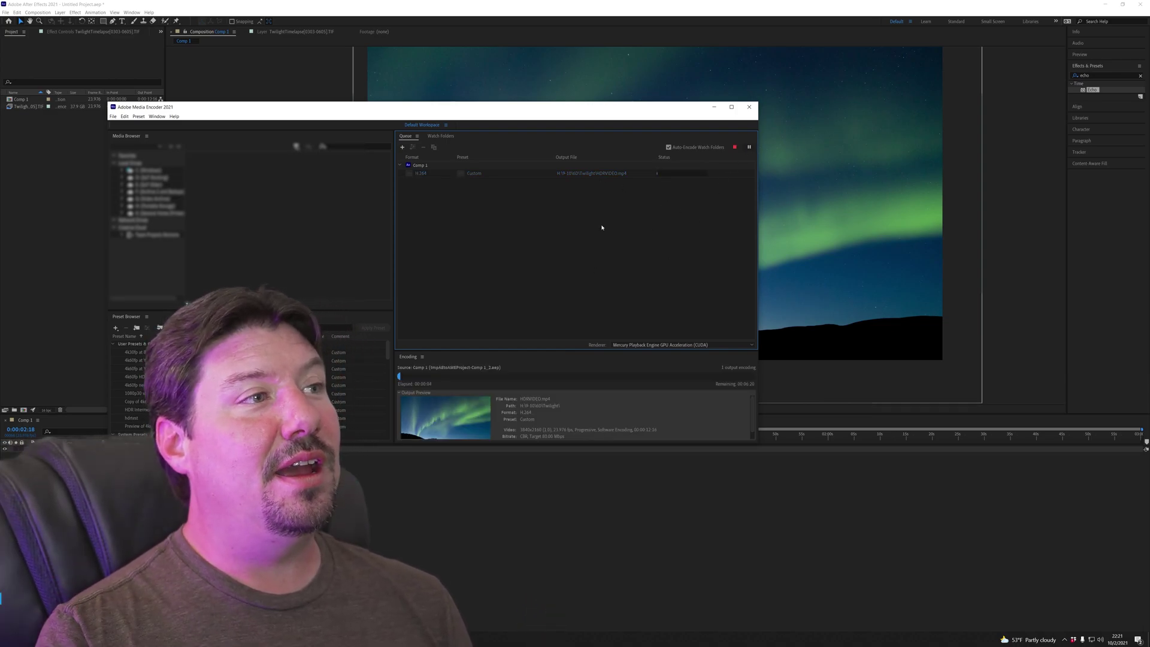